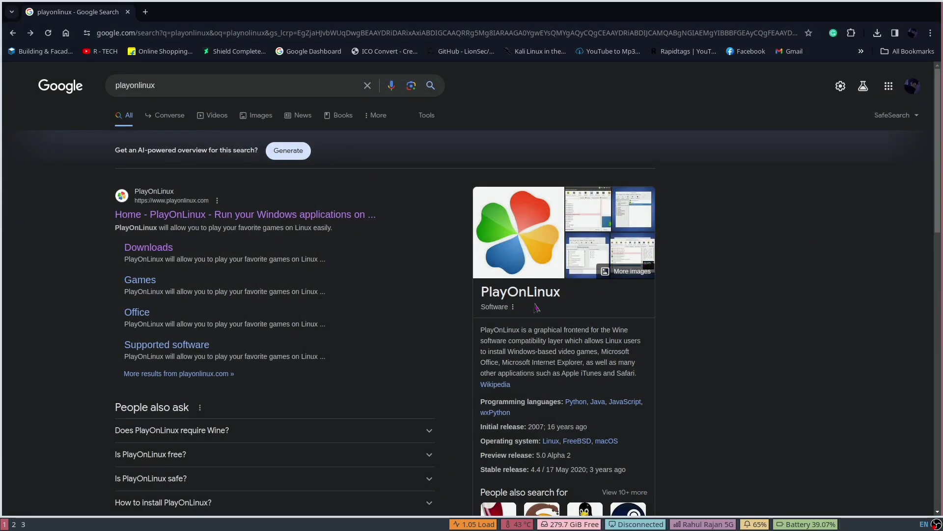
Step: Open the PlayOnLinux Downloads page from the playonlinux.com Google result
drag(566, 295, 478, 301)
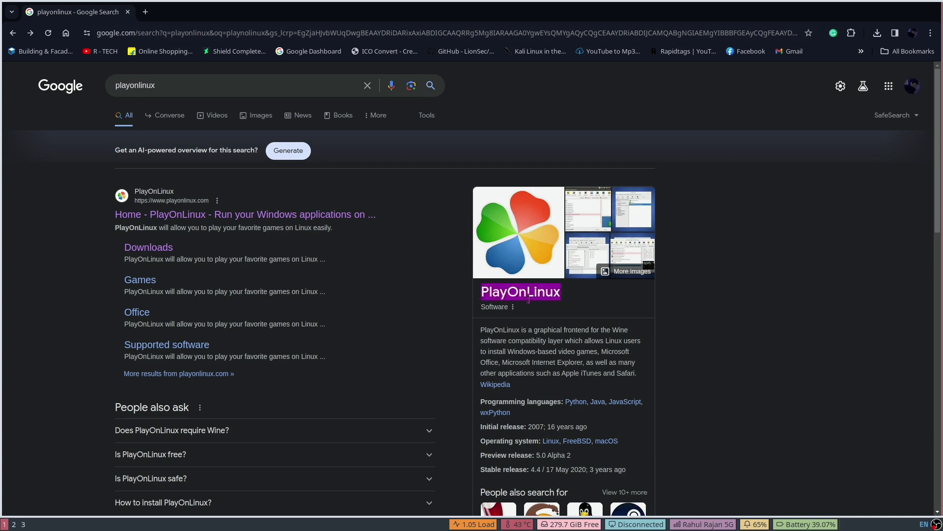
drag(553, 297, 564, 305)
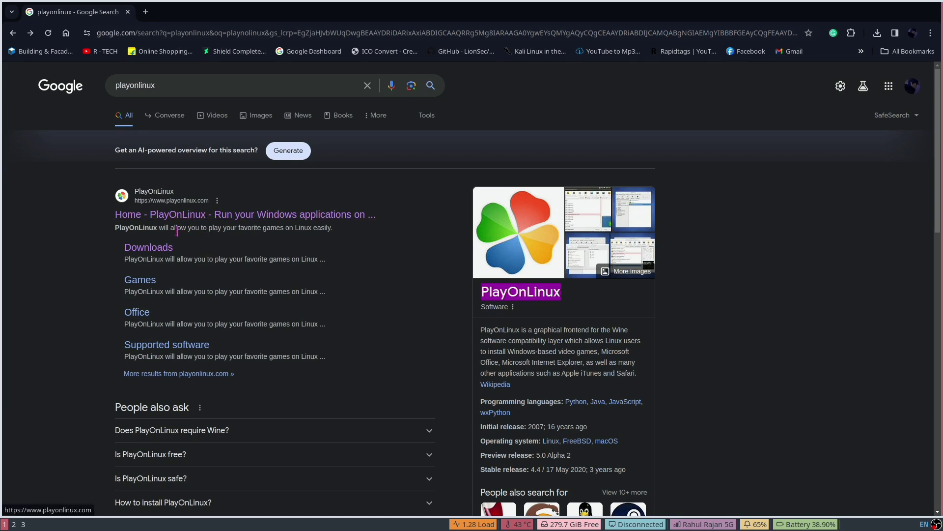
click(156, 251)
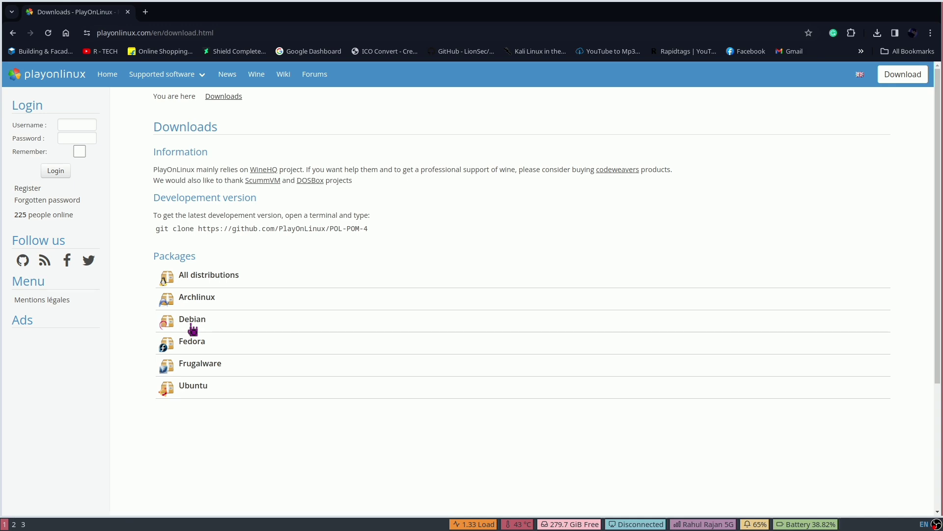
Step: Expand the Debian package section and scroll to its repository instructions
click(192, 328)
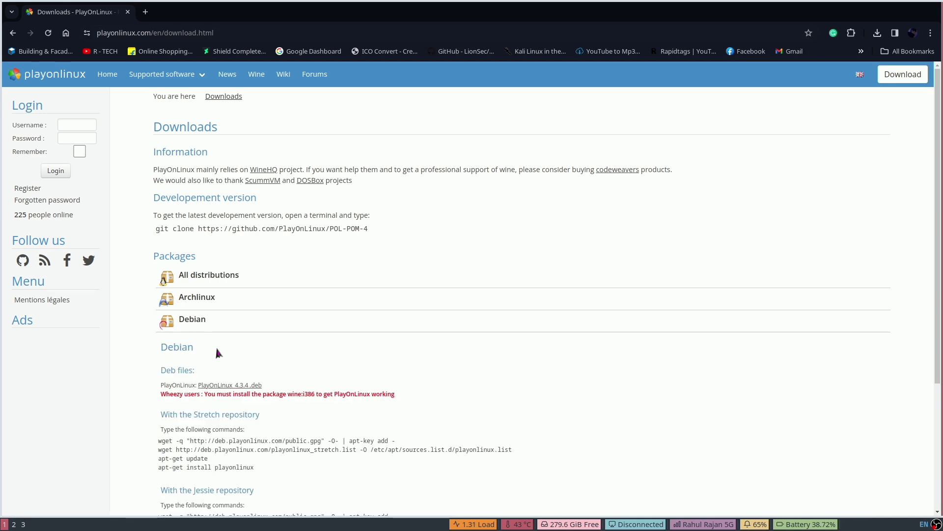
scroll(263, 387, down, 3)
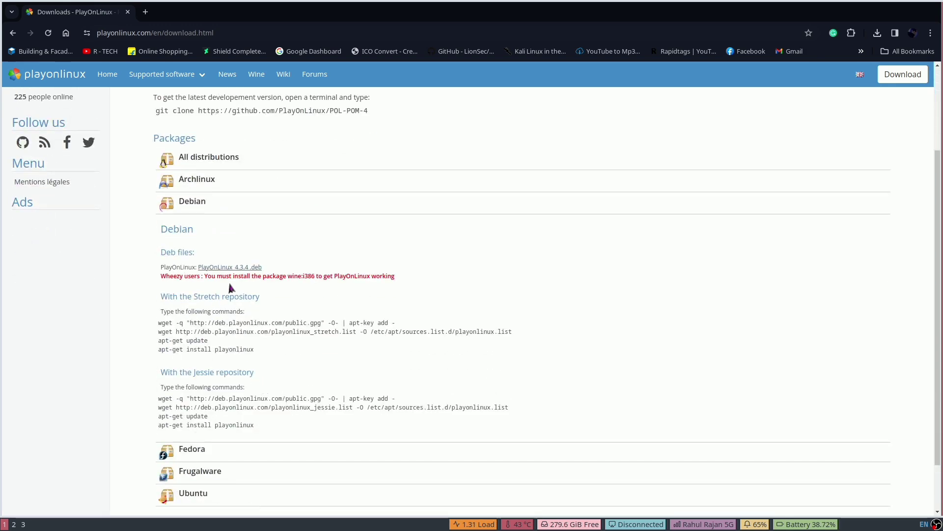
drag(267, 274, 203, 273)
click(286, 285)
Step: Select the Stretch wget, update and install commands, then go to the file manager workspace
drag(285, 352, 161, 315)
click(174, 324)
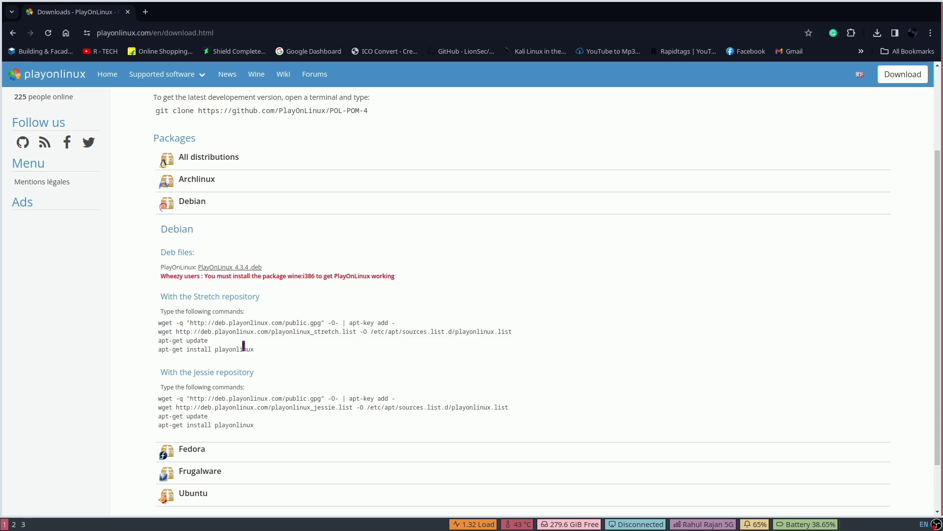
drag(254, 349, 159, 334)
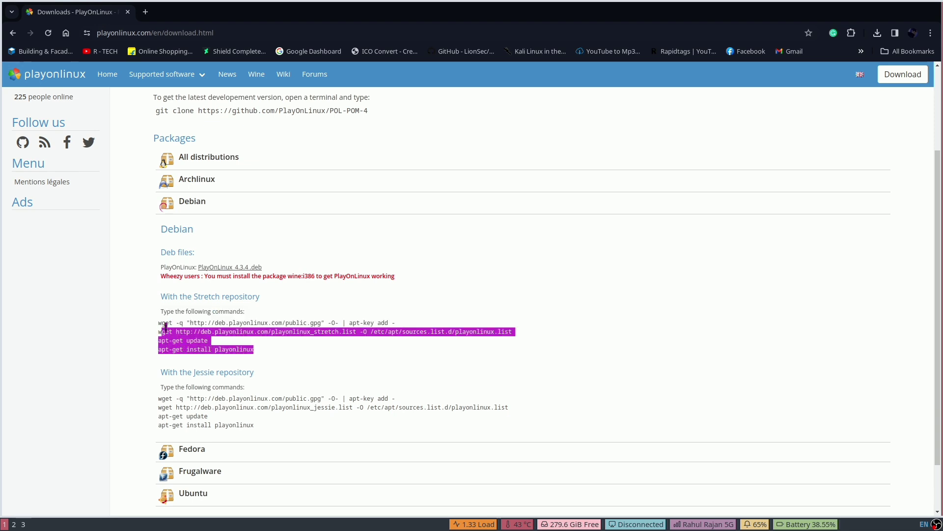
click(185, 327)
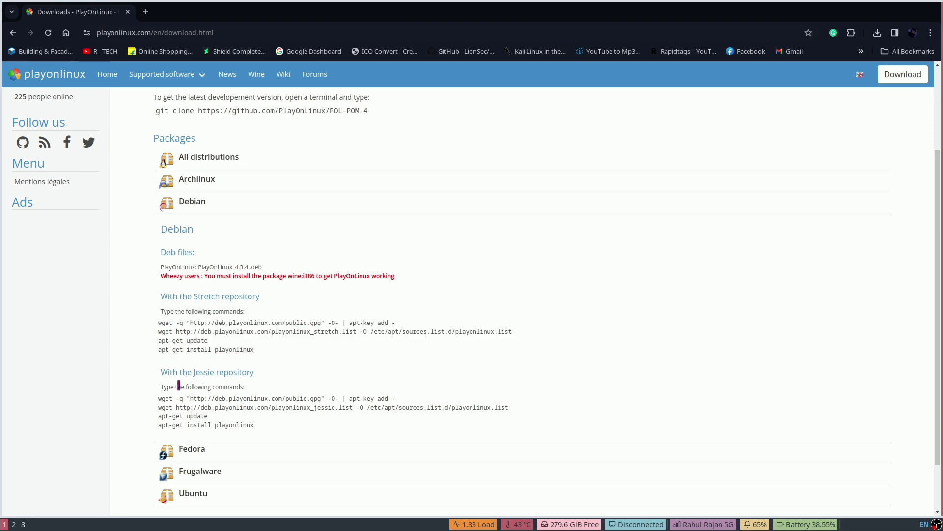
key(super+3)
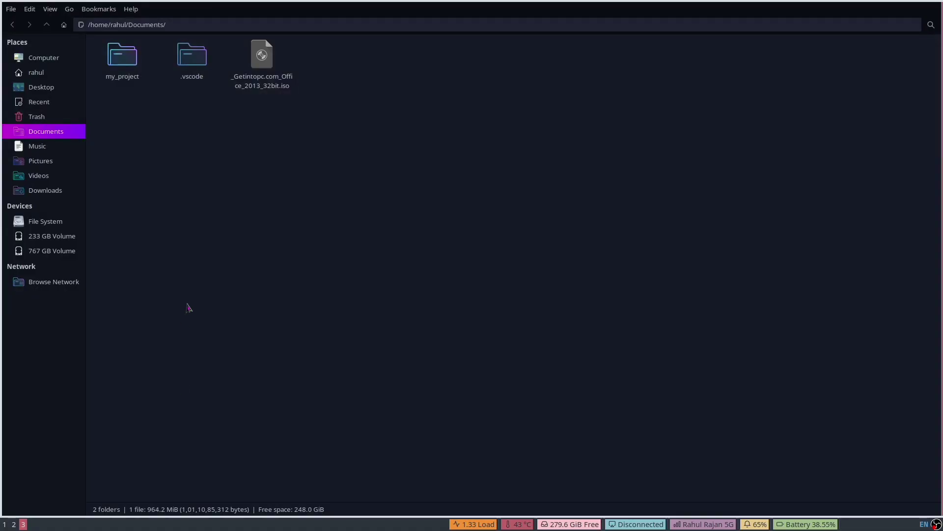
Step: Select the Office 2013 ISO file in Thunar
drag(247, 123, 266, 95)
click(275, 118)
click(268, 106)
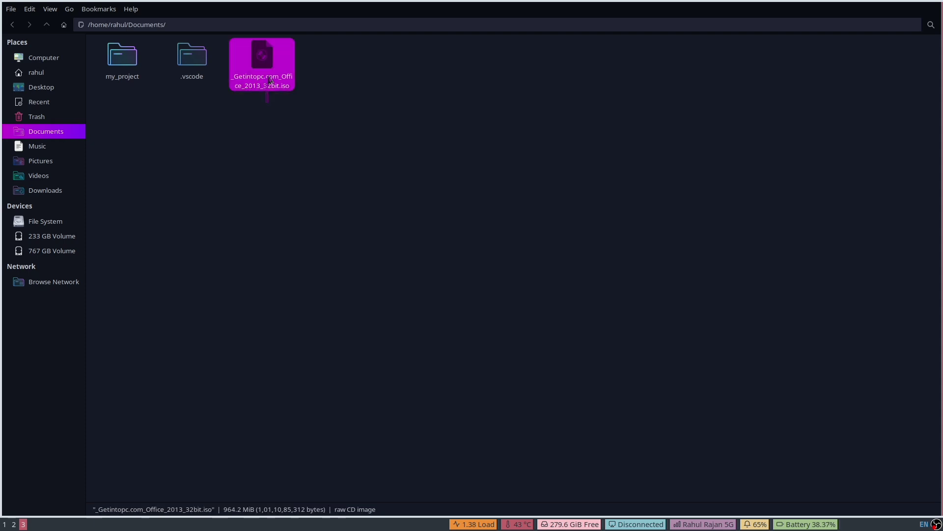
drag(270, 128, 263, 87)
click(339, 83)
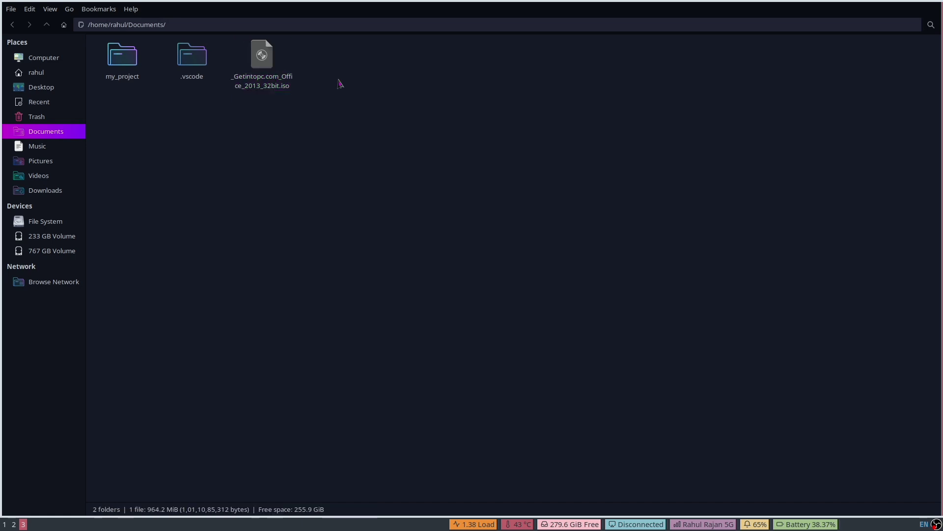
drag(267, 106, 264, 74)
Step: Mount the ISO with Disk Image Mounter, open the 2013-x86-Aug2013 drive, and go to workspace 4
right_click(264, 74)
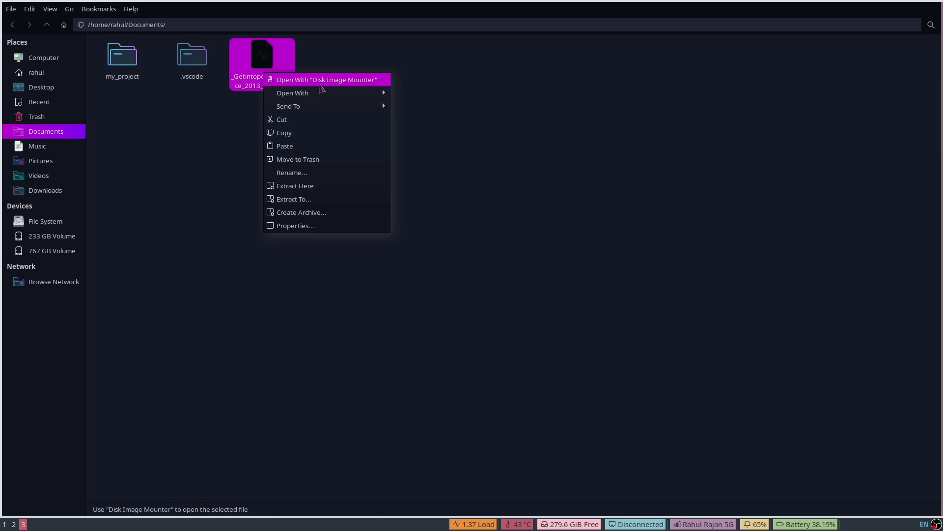
mouse_move(330, 92)
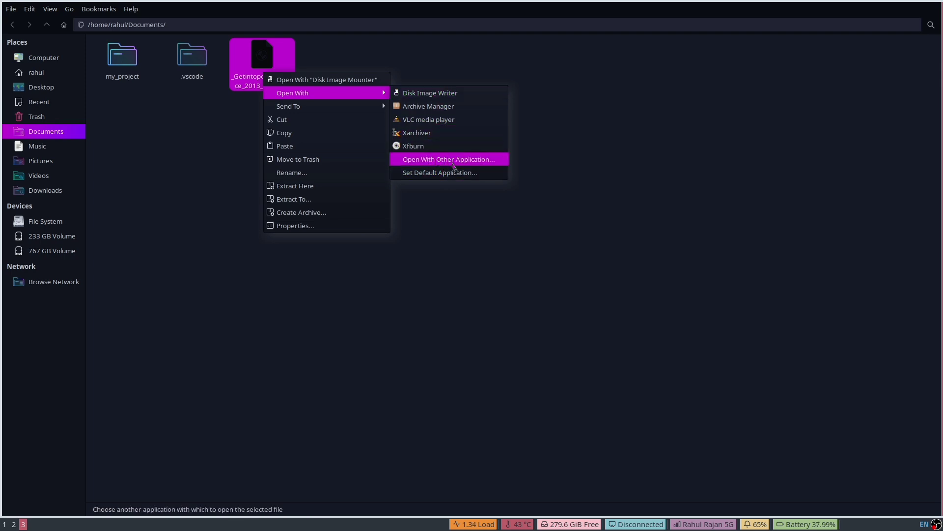
click(342, 80)
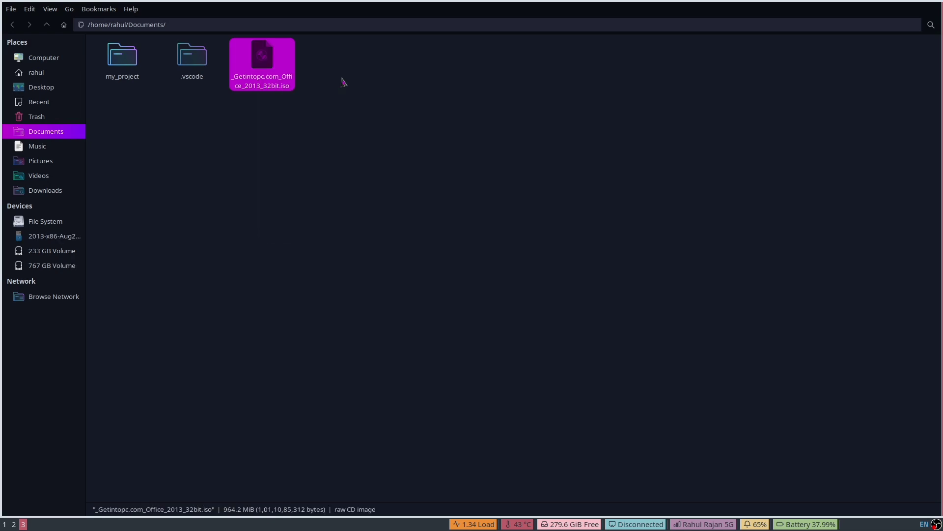
click(59, 237)
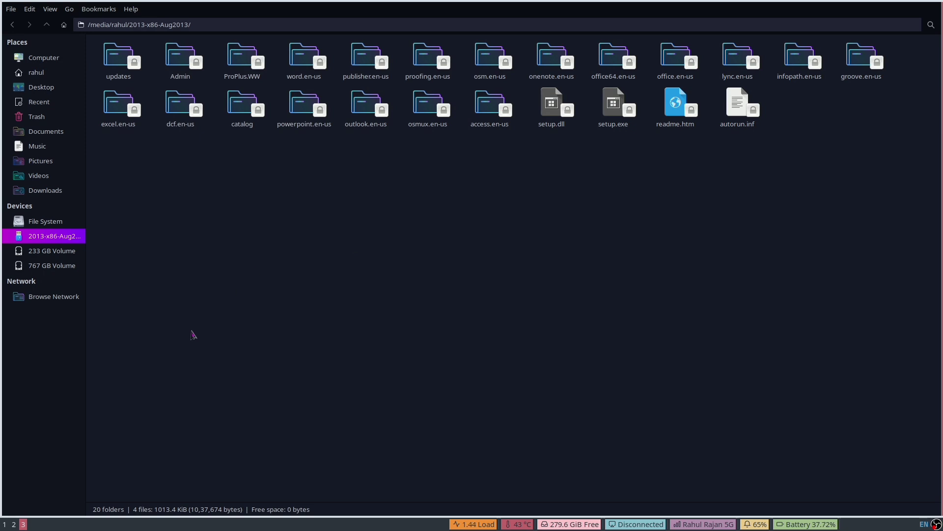
key(super+4)
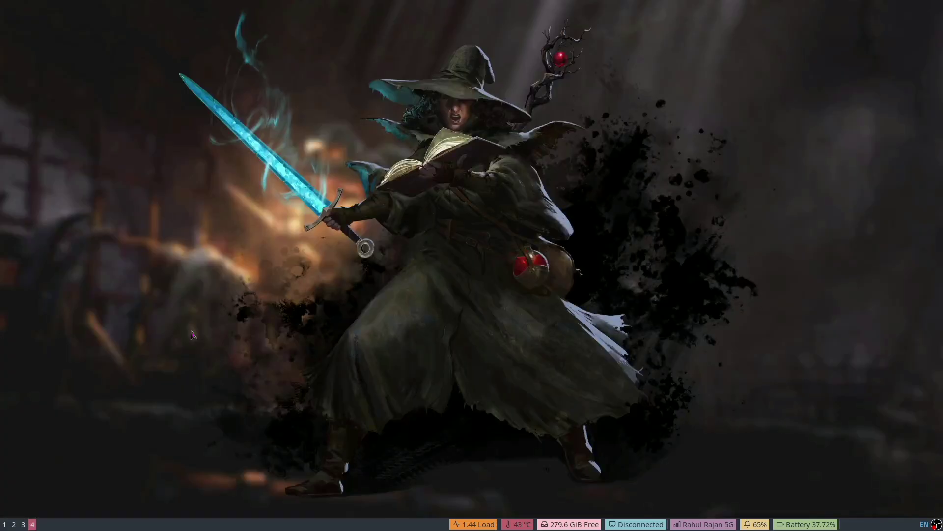
Step: Launch PlayOnLinux from rofi by searching 'play' and open its Install a program window
key(super+d)
text(pla)
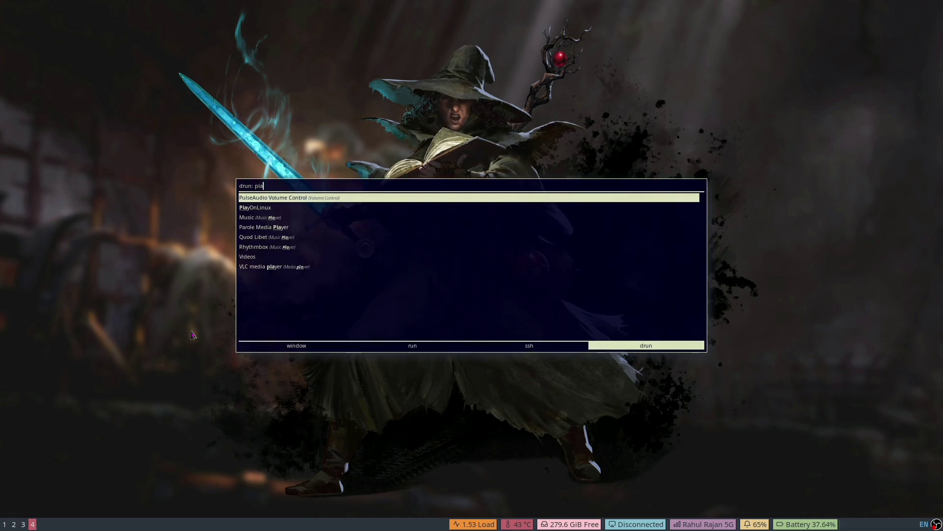
text(y)
key(Down)
key(Return)
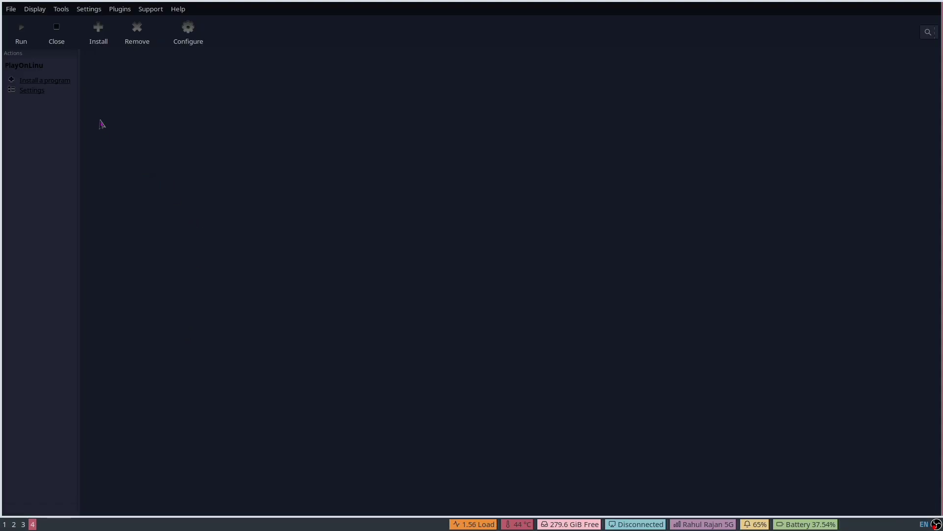
click(58, 82)
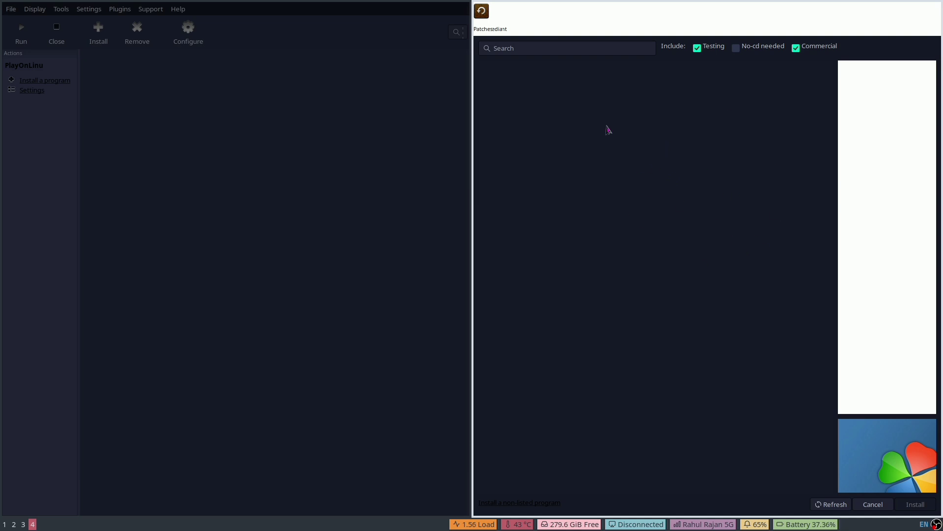
Step: Search 'offi', choose Microsoft Office 2013 and accept the testing-script warning to start its installer
click(526, 51)
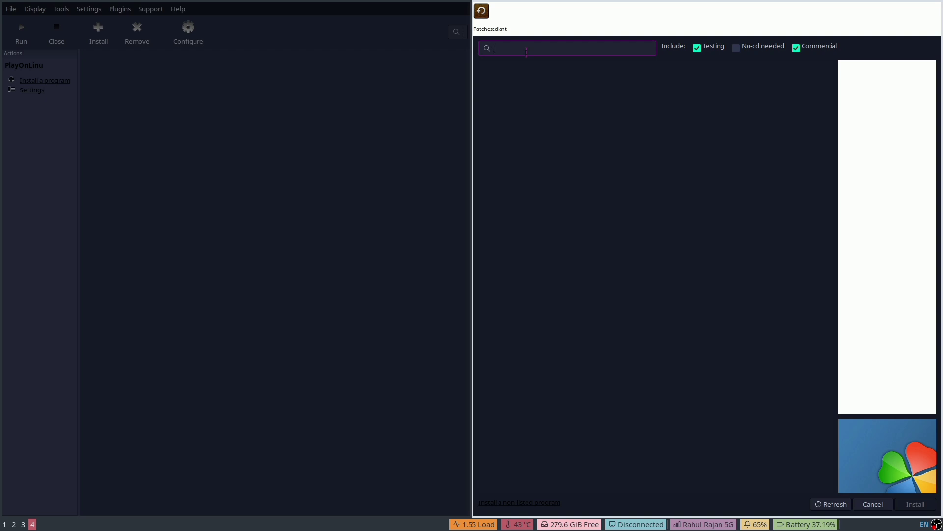
text(off)
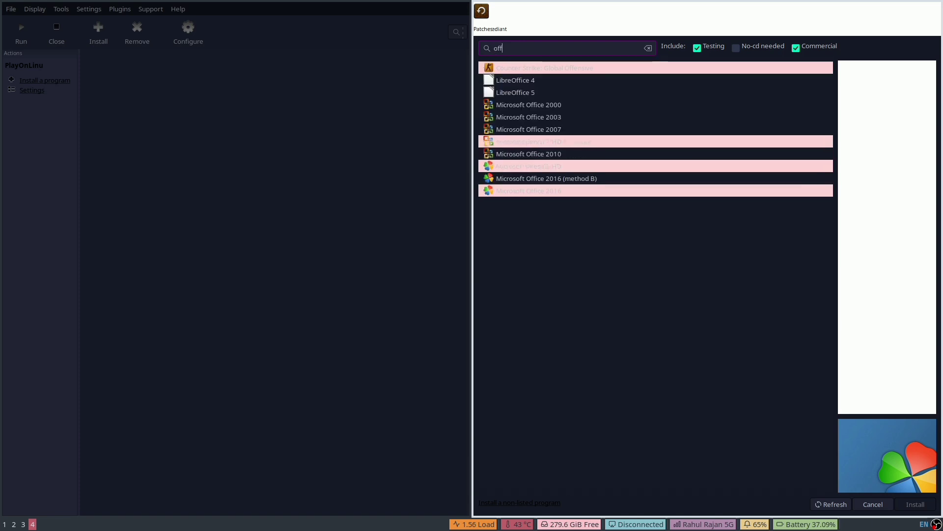
text(i)
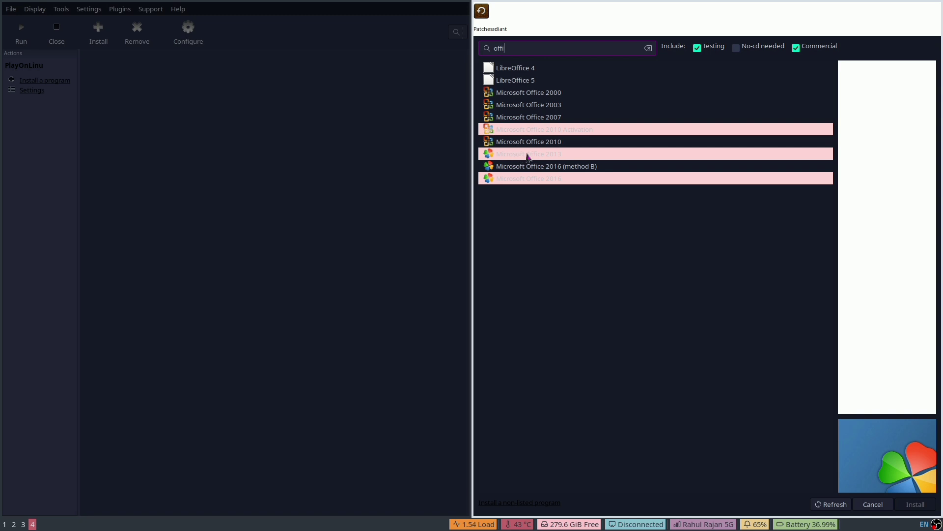
click(563, 160)
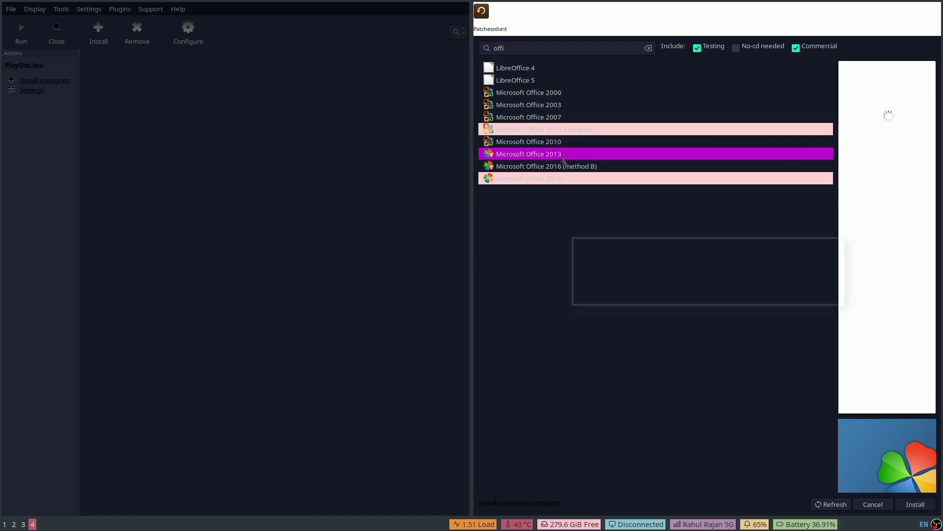
click(657, 303)
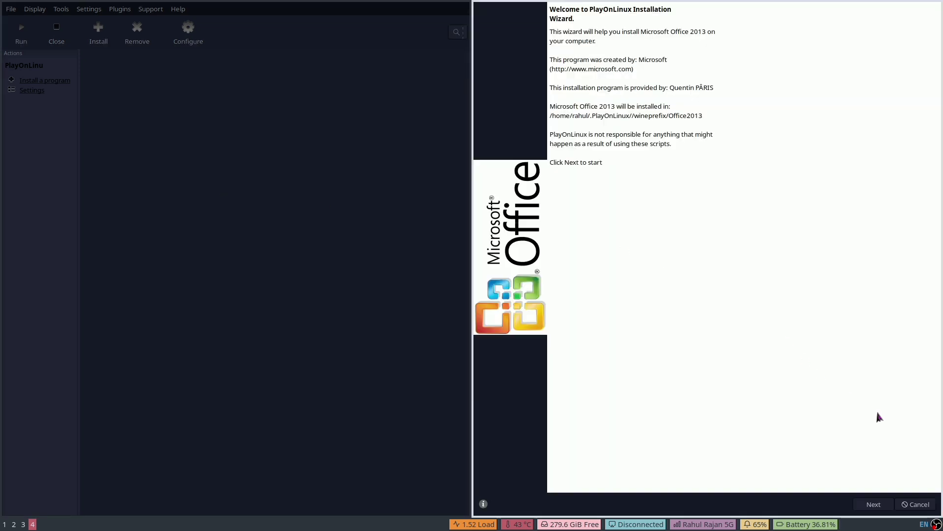
Step: Choose DVD-ROM installation with the mounted 2013-x86-Aug2013 disc as source so Office setup starts
click(872, 509)
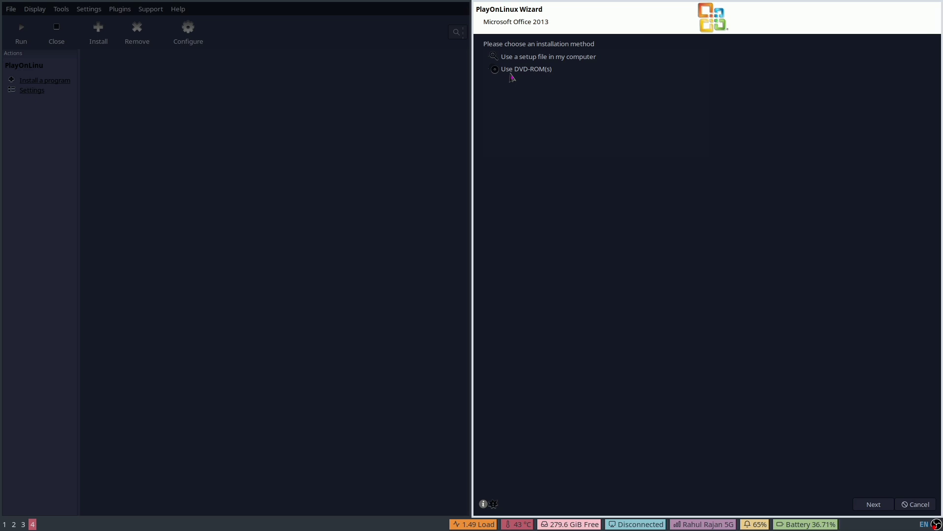
click(528, 74)
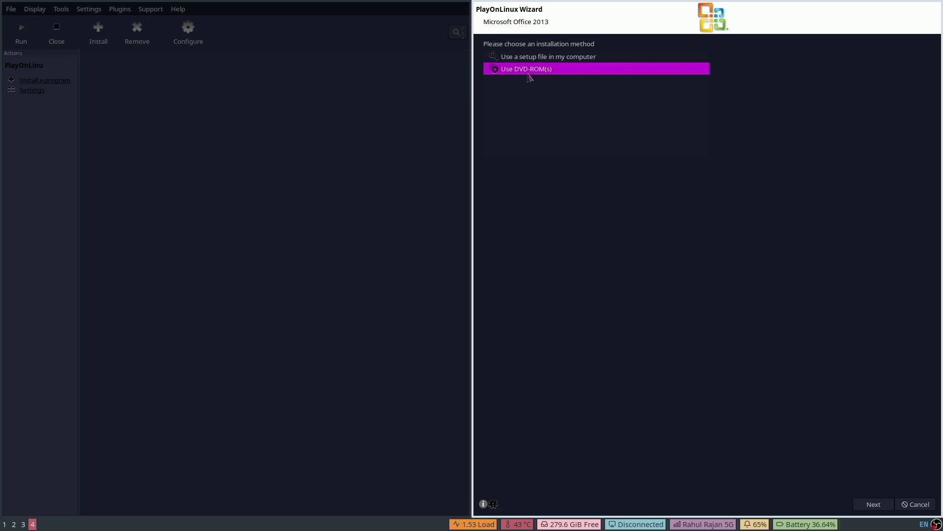
click(869, 507)
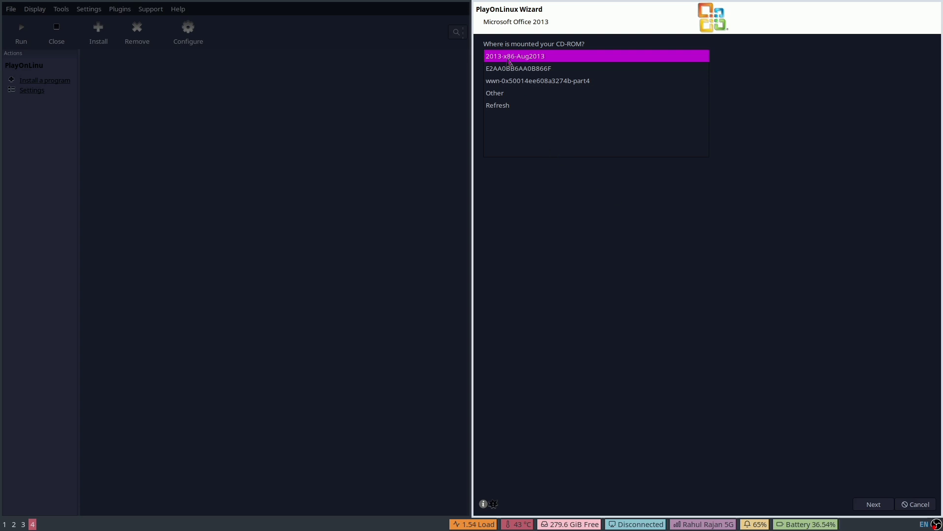
double_click(539, 59)
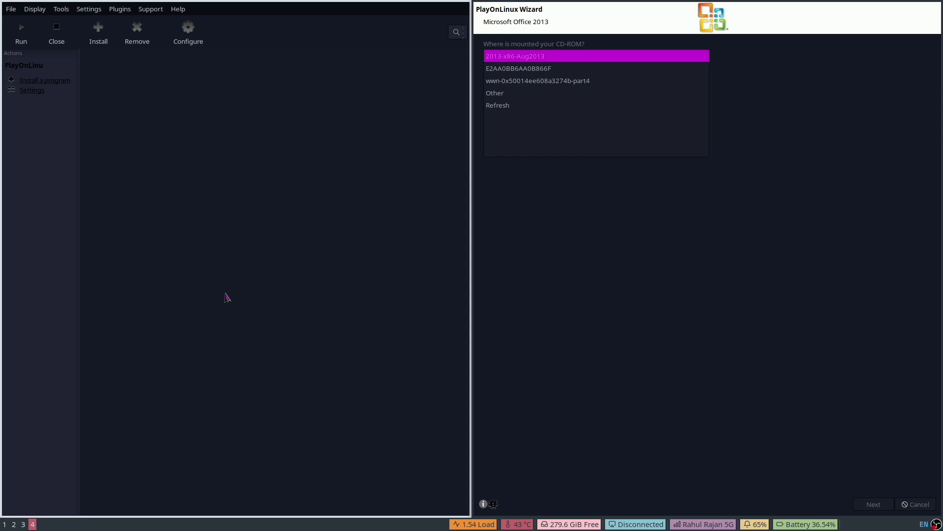
key(super+3)
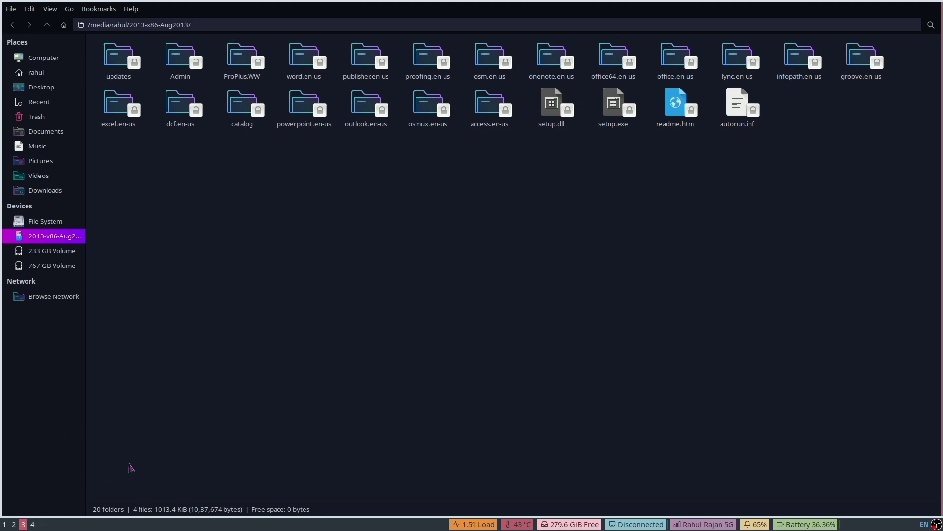
key(super+4)
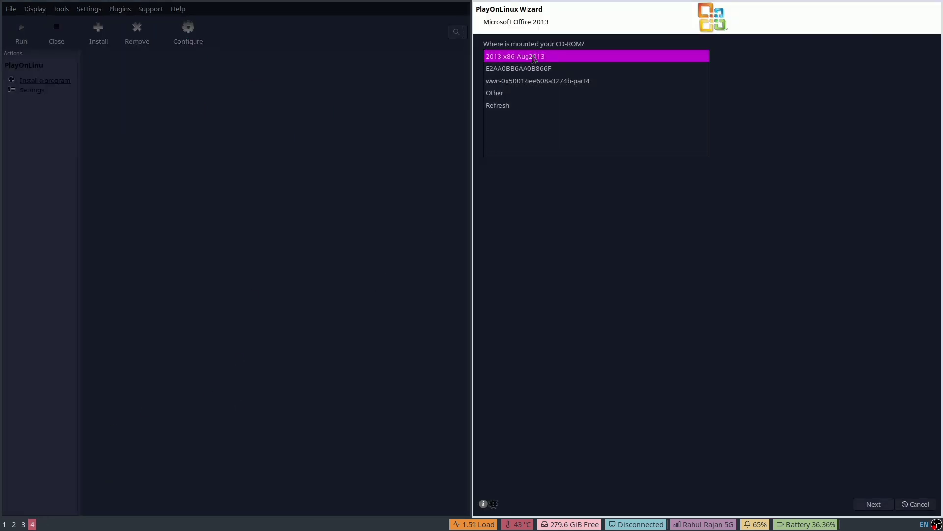
double_click(535, 57)
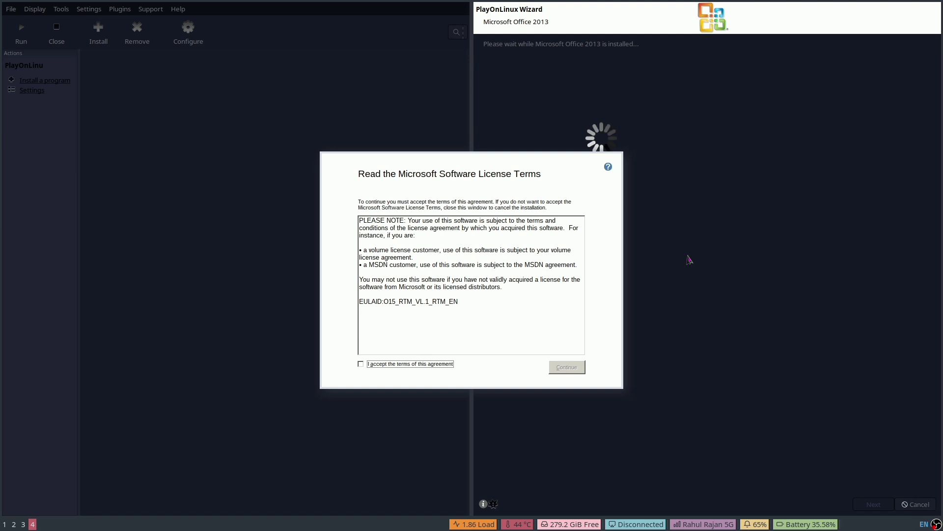
Step: Accept the Office license terms and run the Install Now full installation
click(407, 367)
click(555, 369)
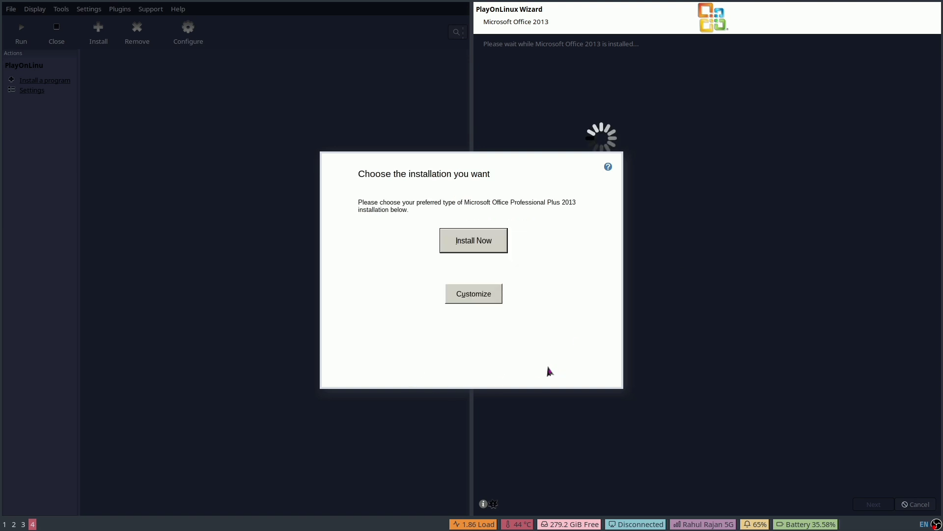
click(487, 243)
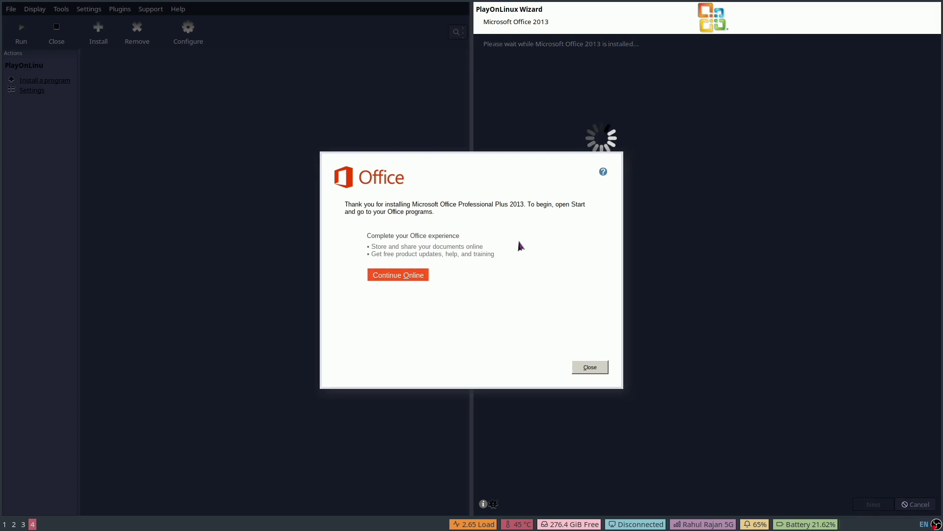
Step: Close Office setup's completion screen and finish the PlayOnLinux wizard
click(592, 367)
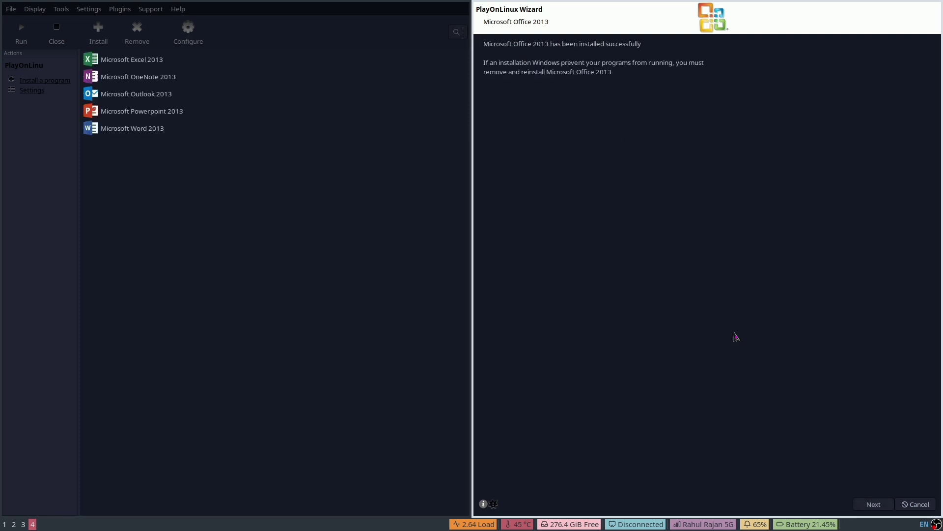
click(882, 504)
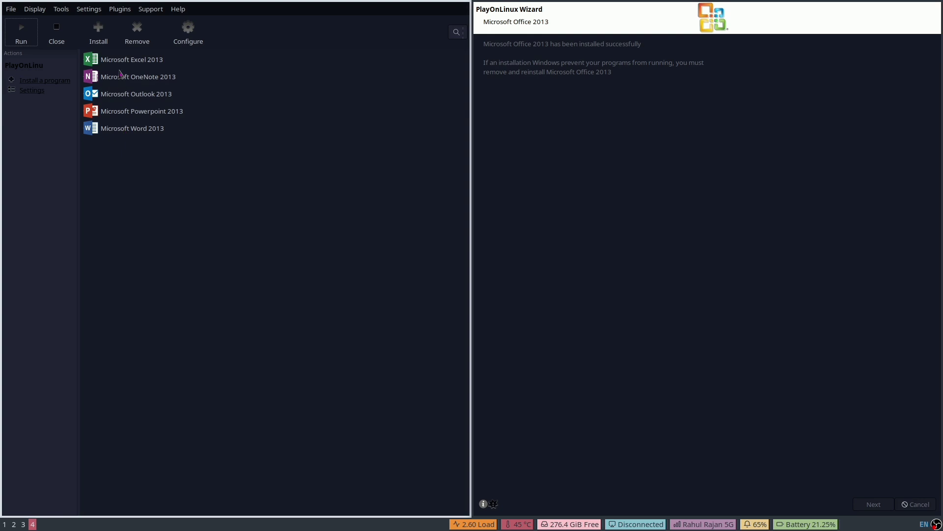
click(865, 504)
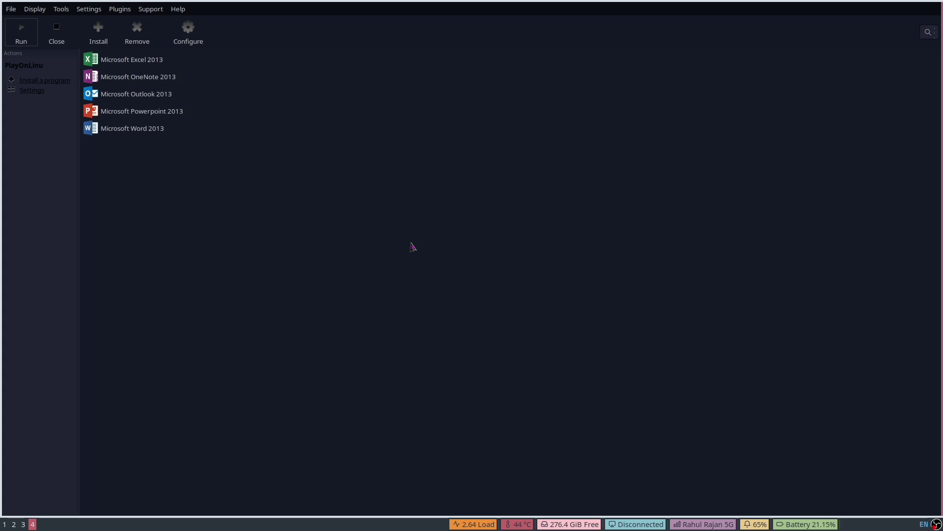
Step: Launch Microsoft Word 2013 from rofi by searching 'off' and selecting its entry
key(super+d)
text(o)
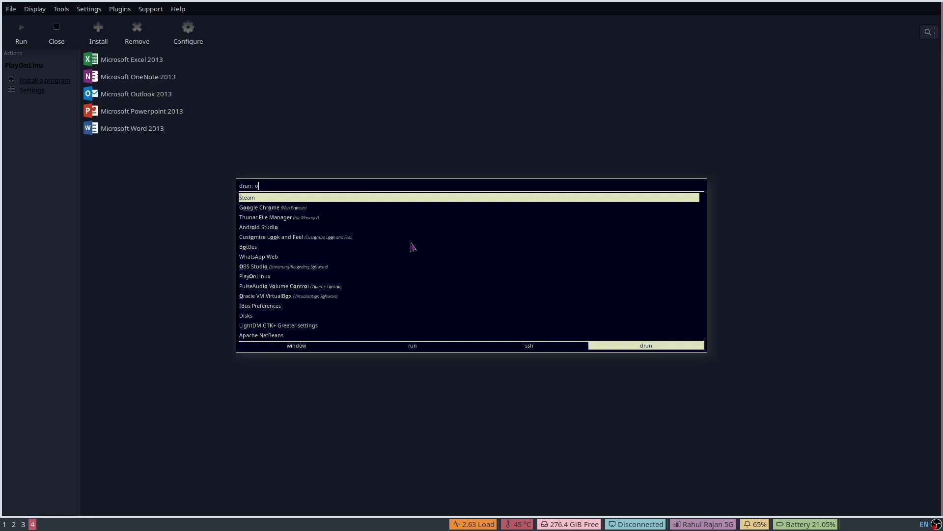
text(ff)
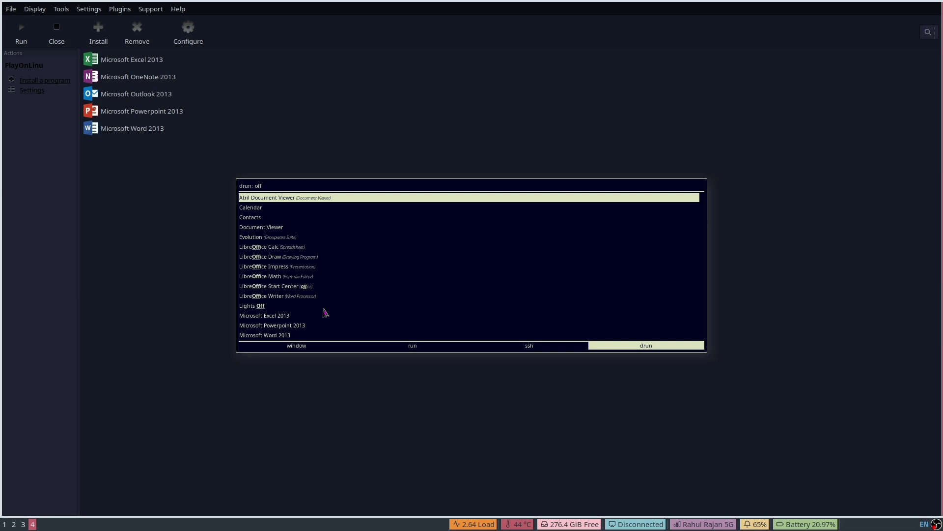
key(Down)
key(Down)
key(Down)
key(Down)
key(Down)
key(Down)
key(Down)
key(Down)
key(Down)
key(Down)
key(Down)
key(Down)
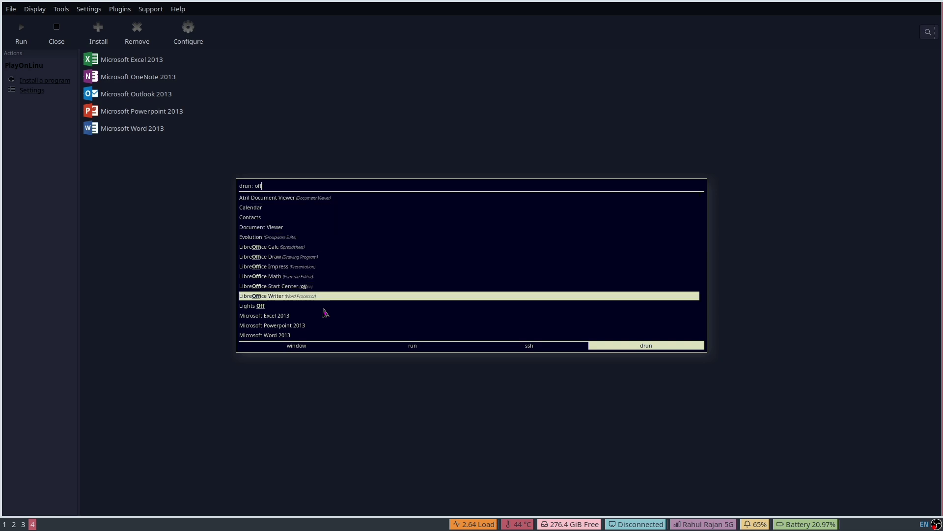
key(Down)
key(Down)
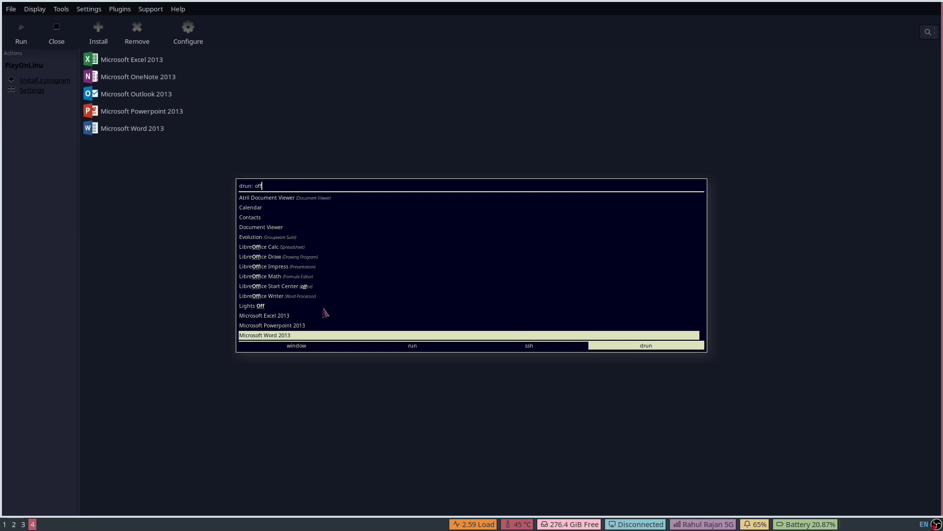
key(Return)
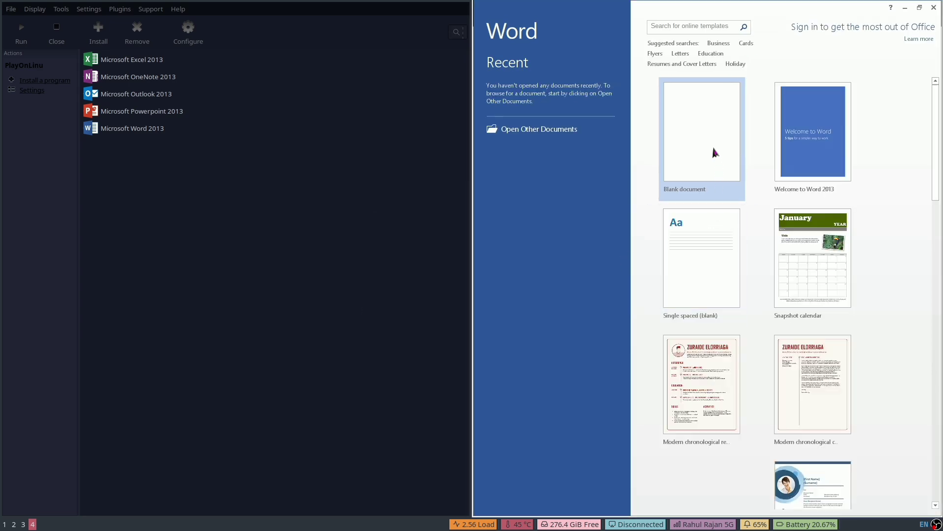
Step: Set Office update settings to 'Ask me later' and accept
drag(706, 168, 583, 170)
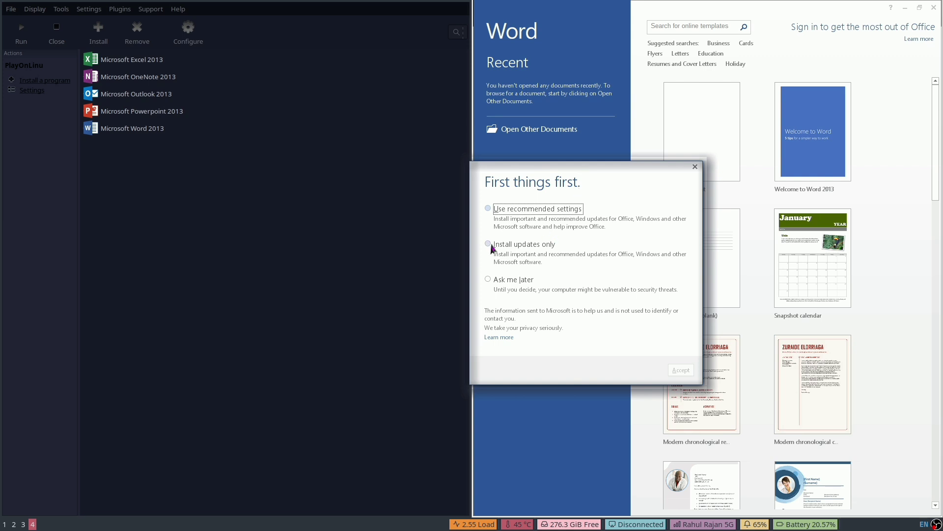
click(501, 280)
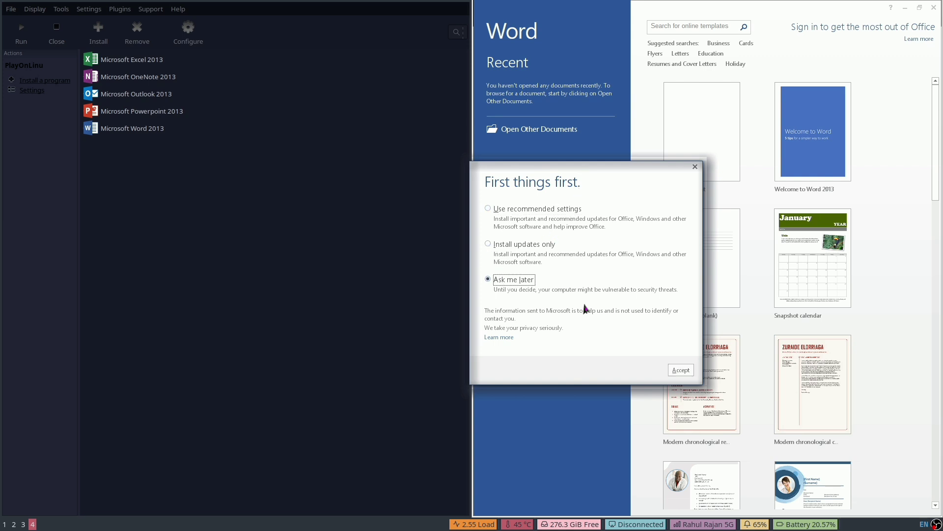
click(681, 370)
Step: Open a blank document, dismiss the welcome and sign-in prompts, then type and erase test text
click(710, 116)
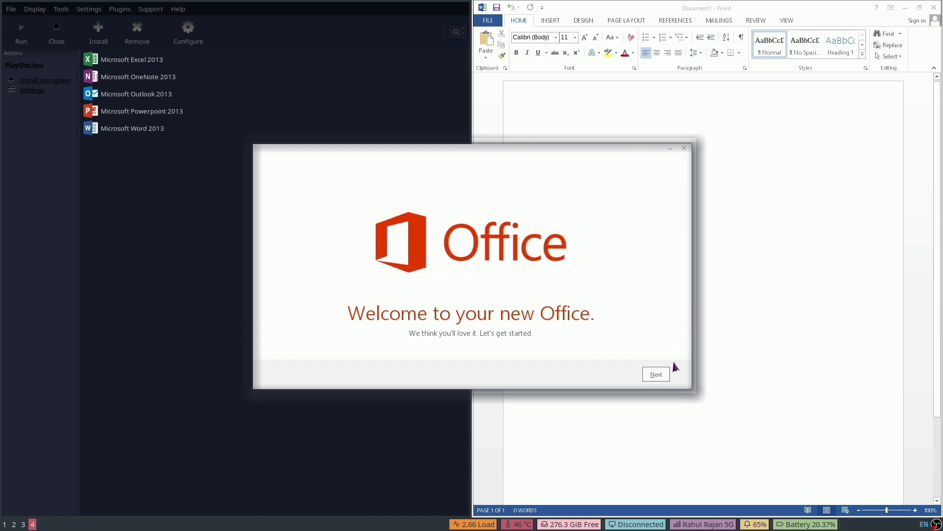
key(Return)
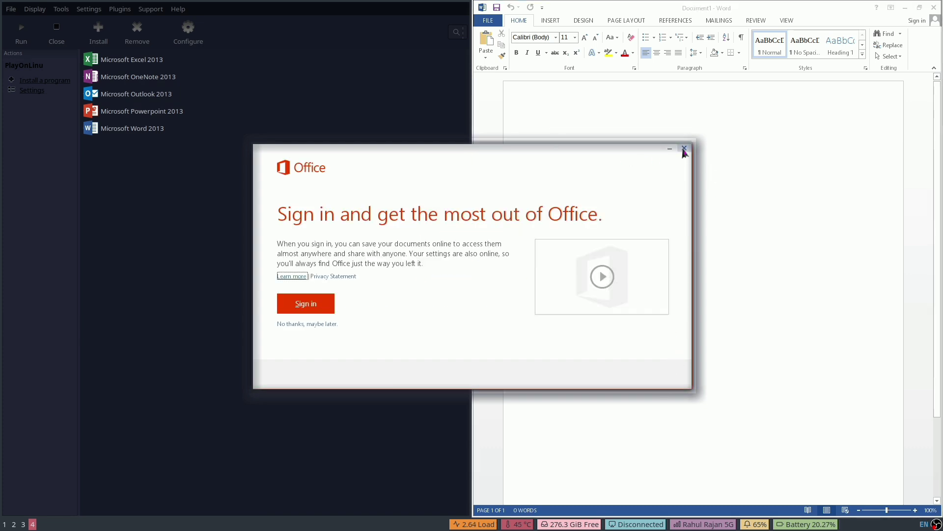
click(684, 149)
text(hdfhhfhf)
key(BackSpace)
key(BackSpace)
key(BackSpace)
key(BackSpace)
key(BackSpace)
key(BackSpace)
key(BackSpace)
key(BackSpace)
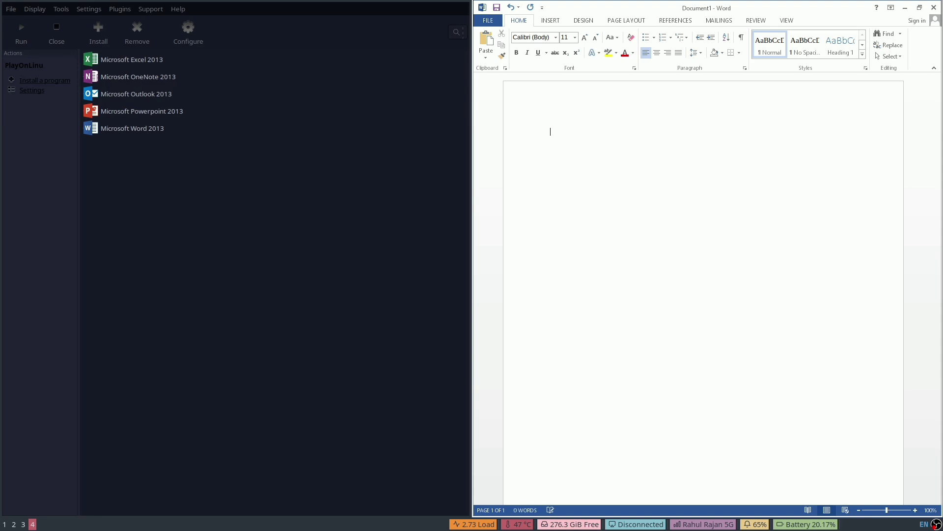
Step: Type hello and format it as 28 pt Algerian
text(hello)
key(ctrl+a)
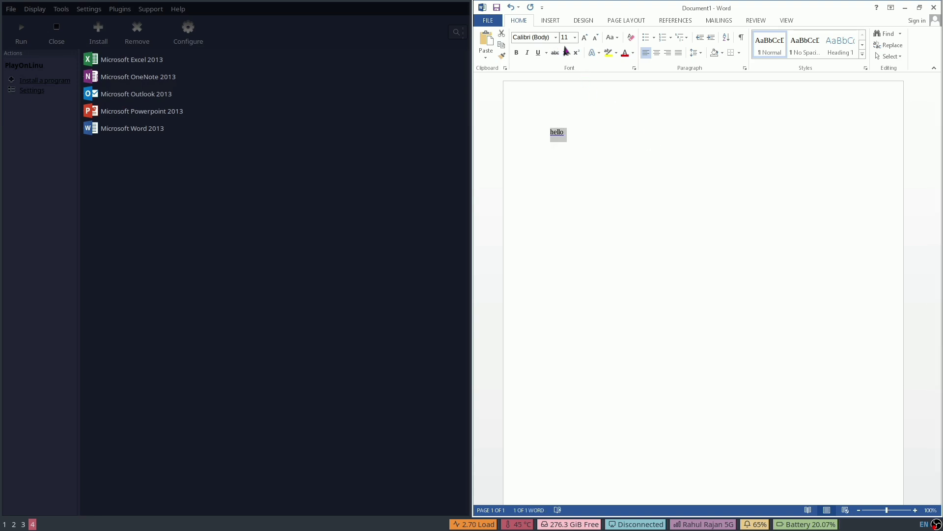
click(575, 38)
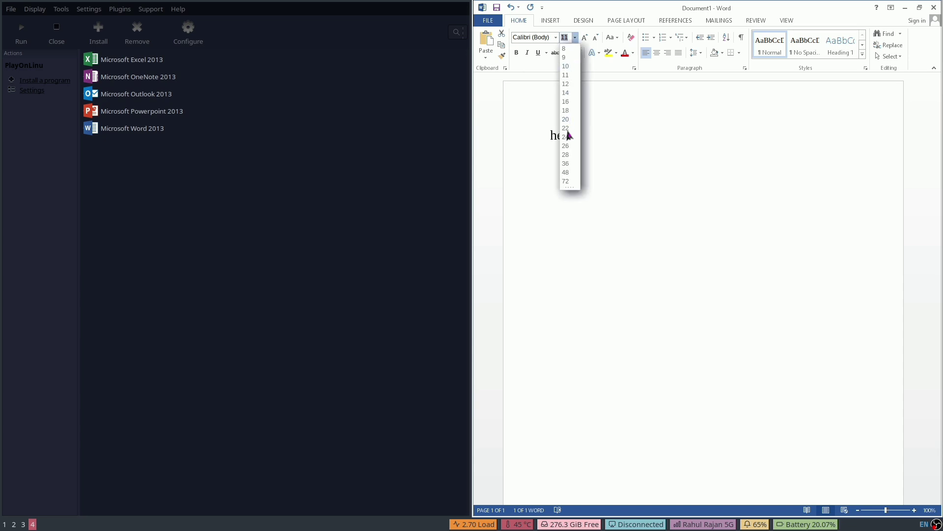
click(566, 155)
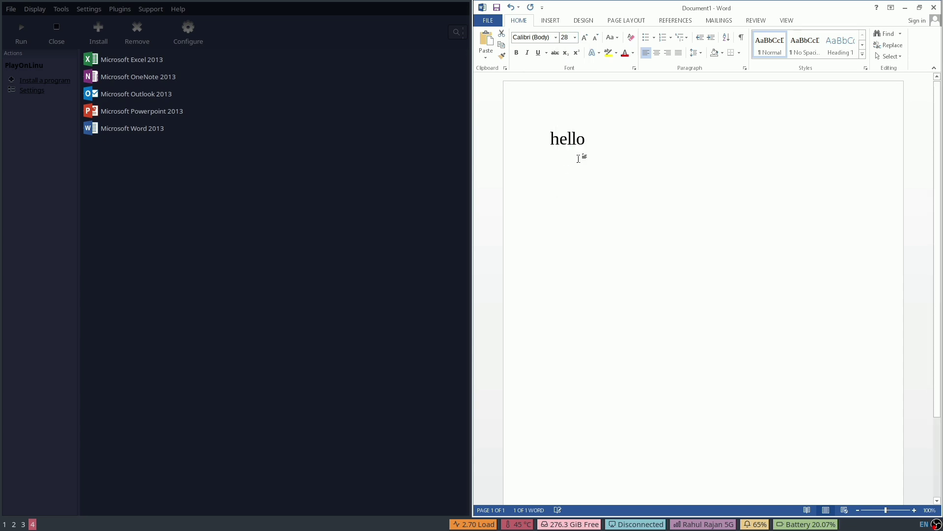
click(556, 37)
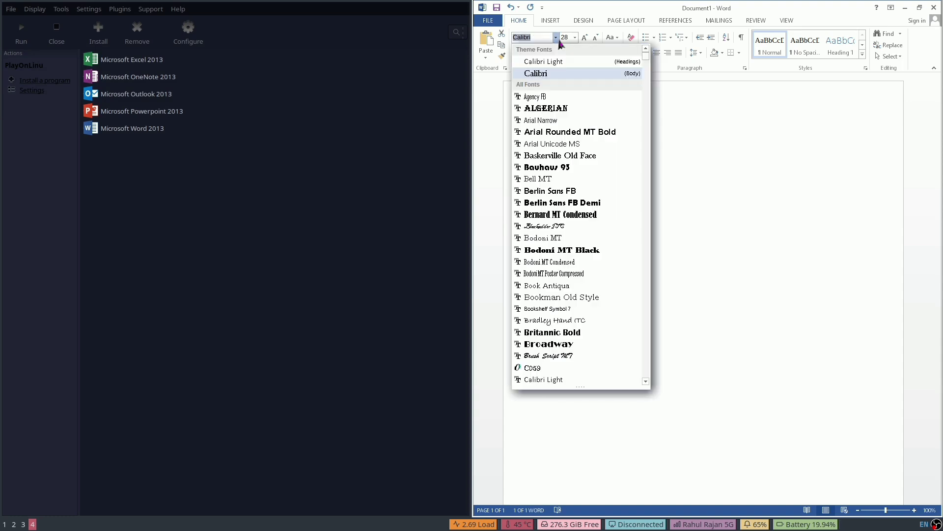
click(549, 112)
Step: Make HELLO bold and italic, then close Word choosing Don't Save
drag(619, 143, 549, 147)
click(687, 144)
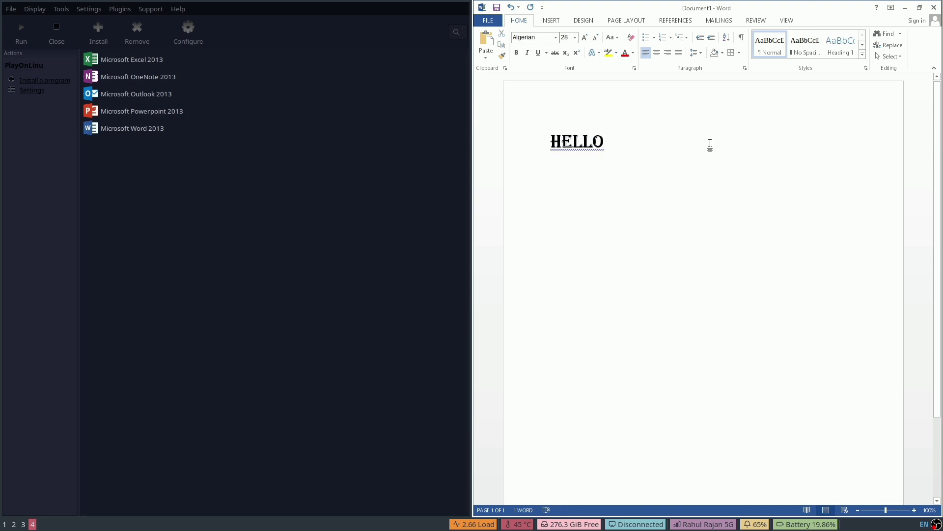
click(509, 139)
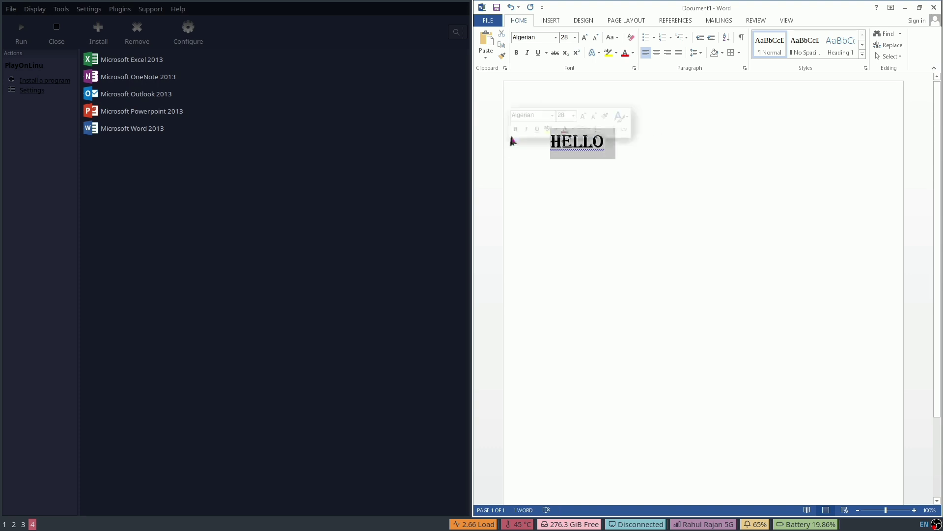
click(529, 57)
click(516, 53)
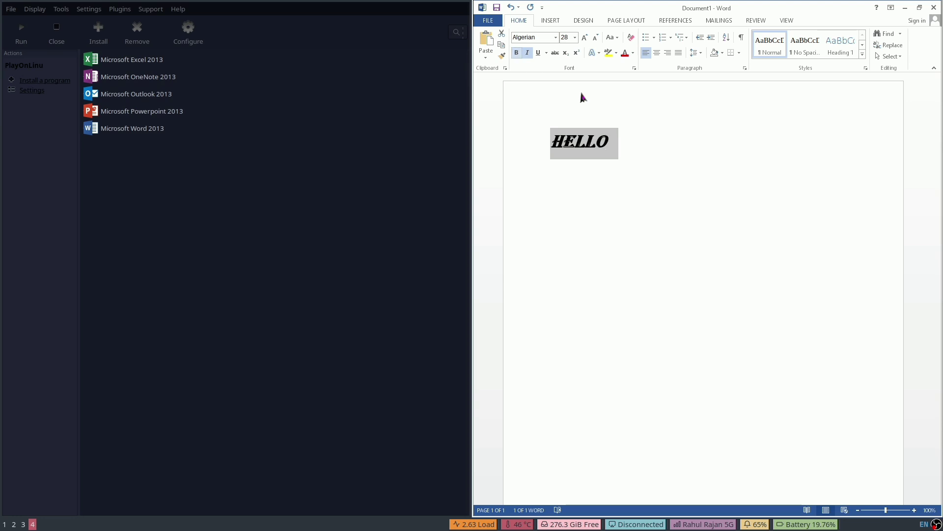
click(692, 144)
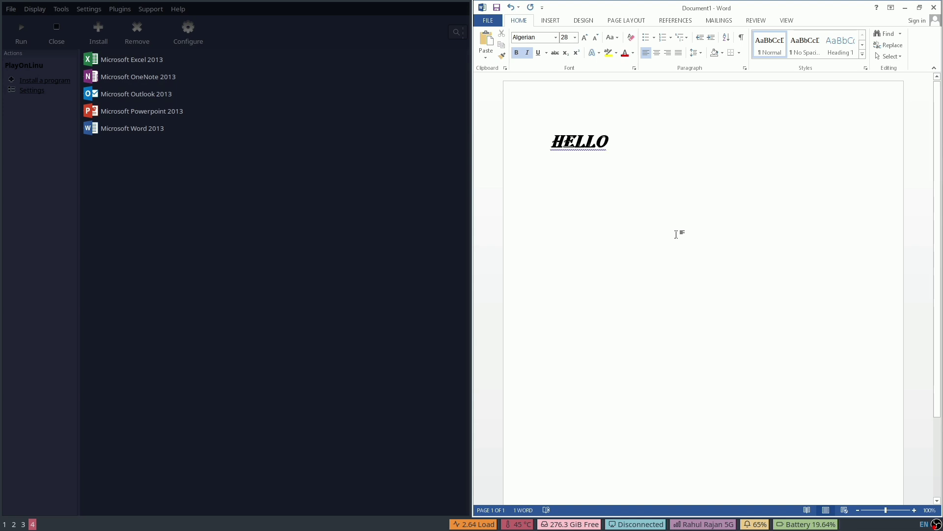
key(alt+F4)
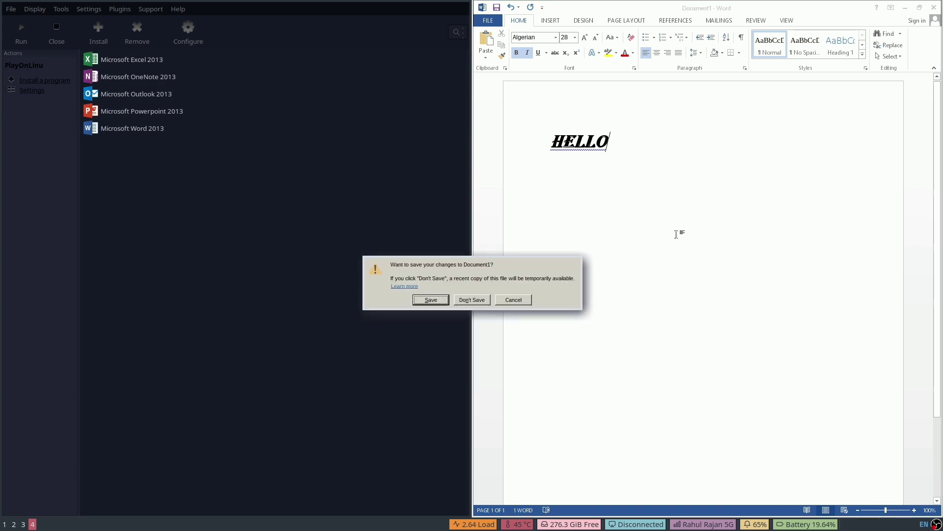
click(471, 301)
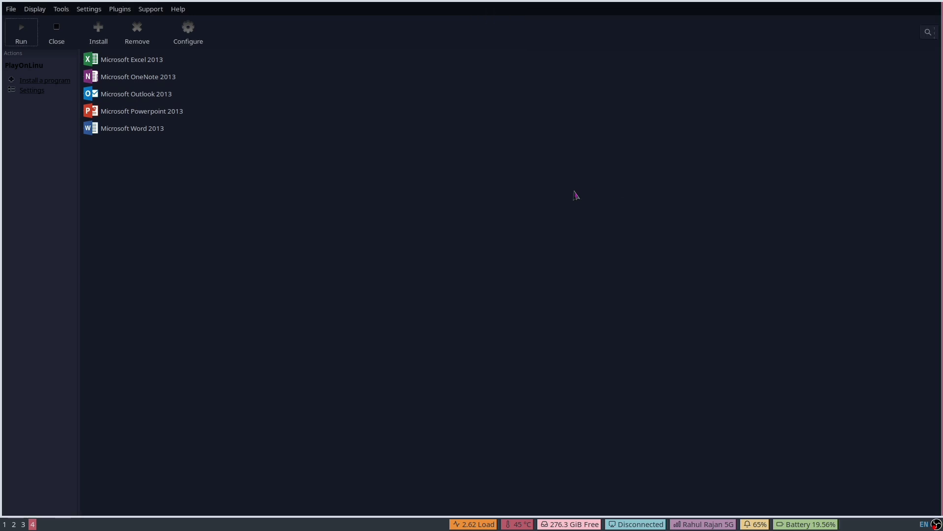
Step: Search the rofi launcher for 'offi' and start Microsoft Excel 2013
key(super+d)
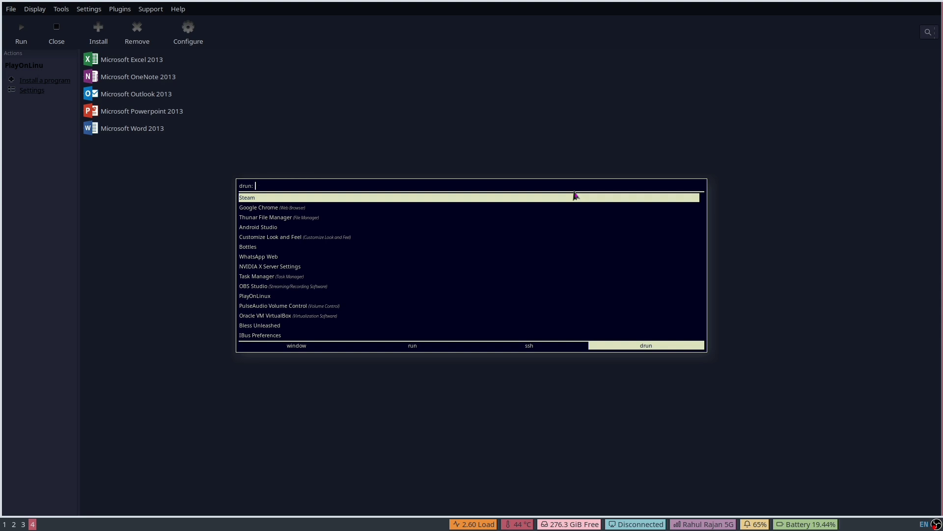
text(ex)
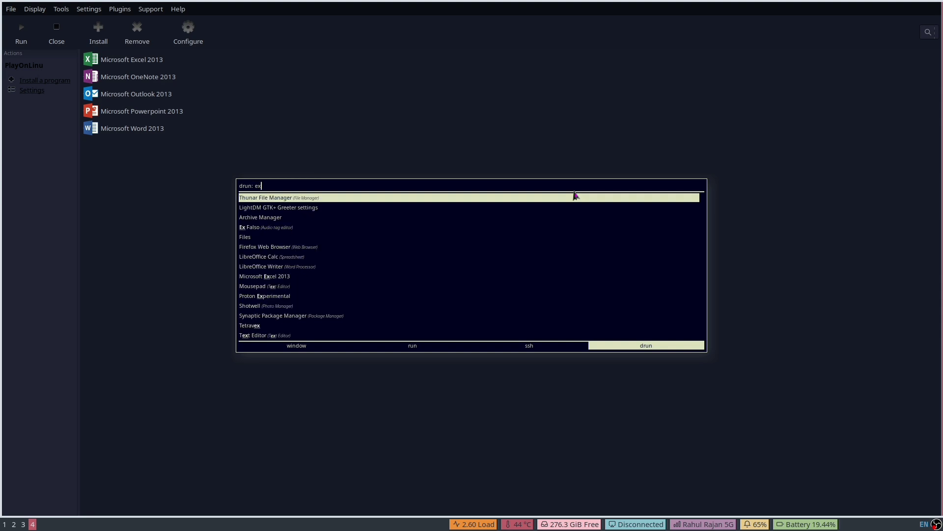
text(e)
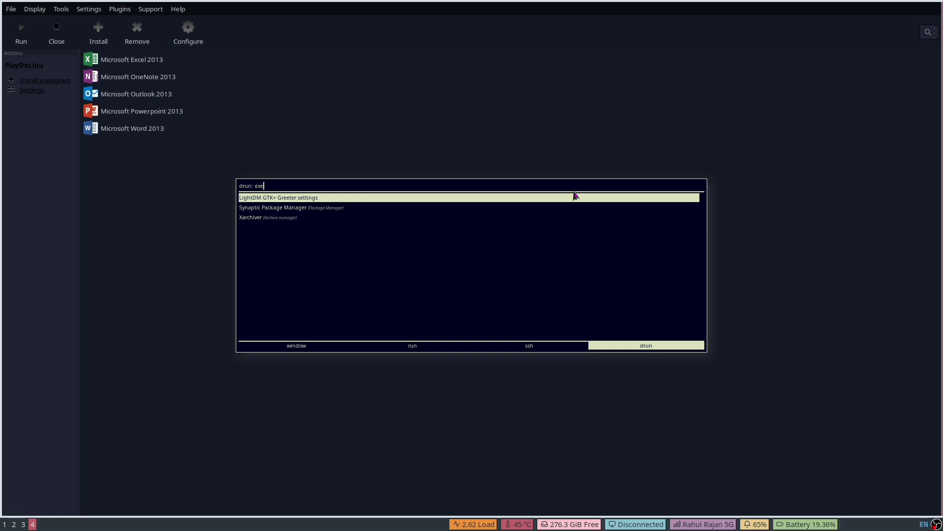
key(BackSpace)
key(BackSpace)
key(BackSpace)
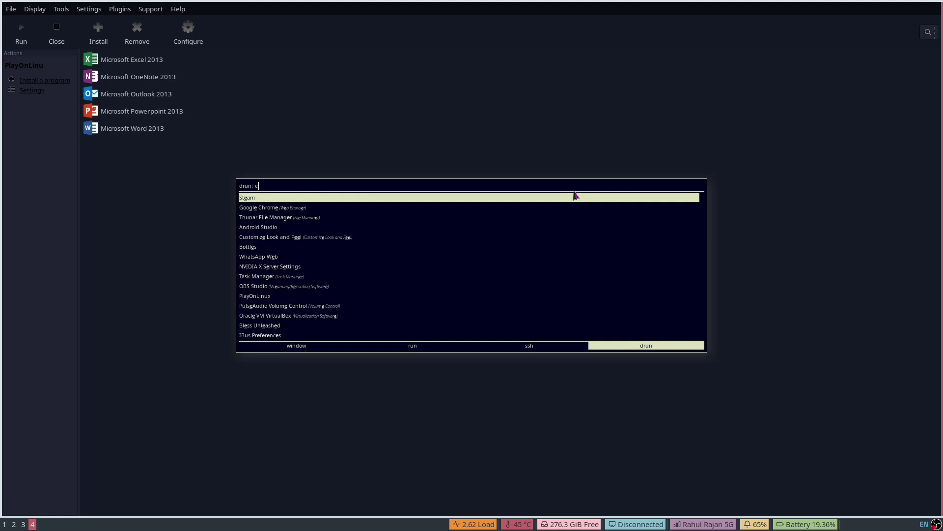
text(off)
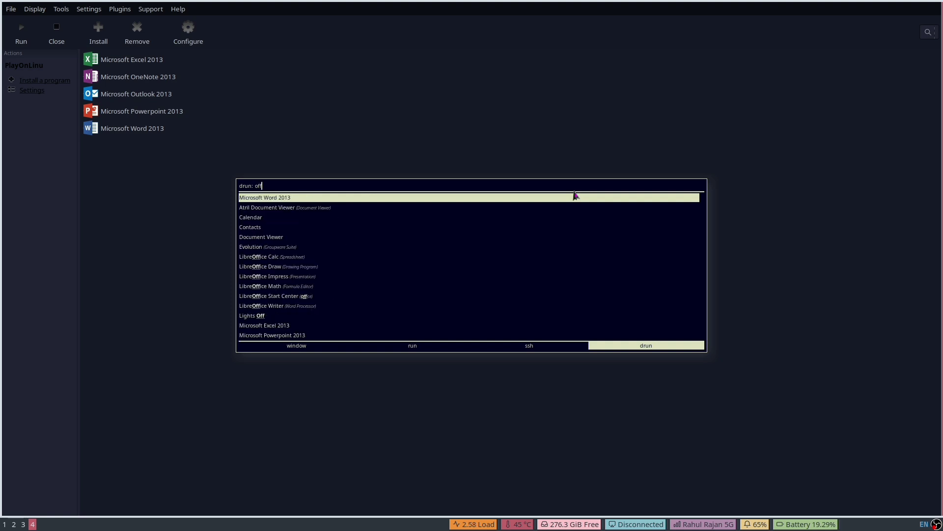
text(i)
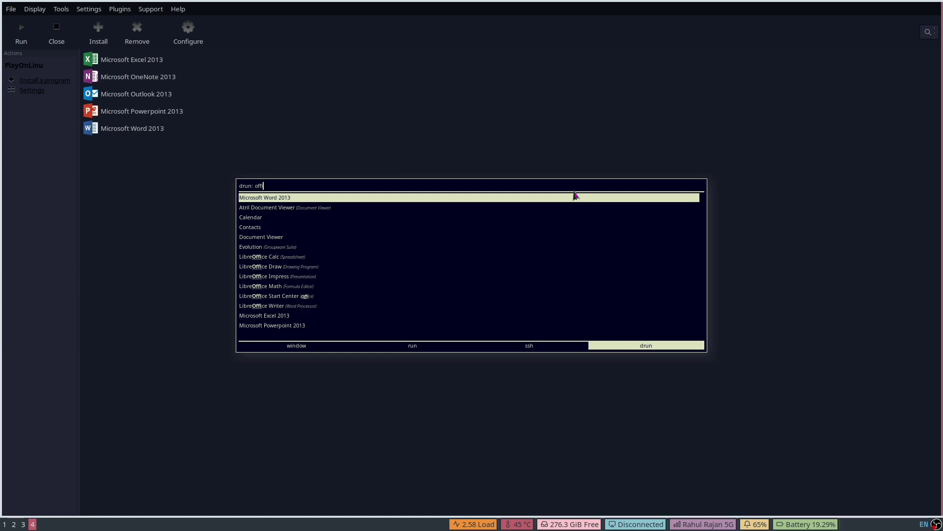
key(Down)
key(Down)
key(Down)
key(Down)
key(Down)
key(Down)
key(Down)
key(Down)
key(Down)
key(Down)
key(Down)
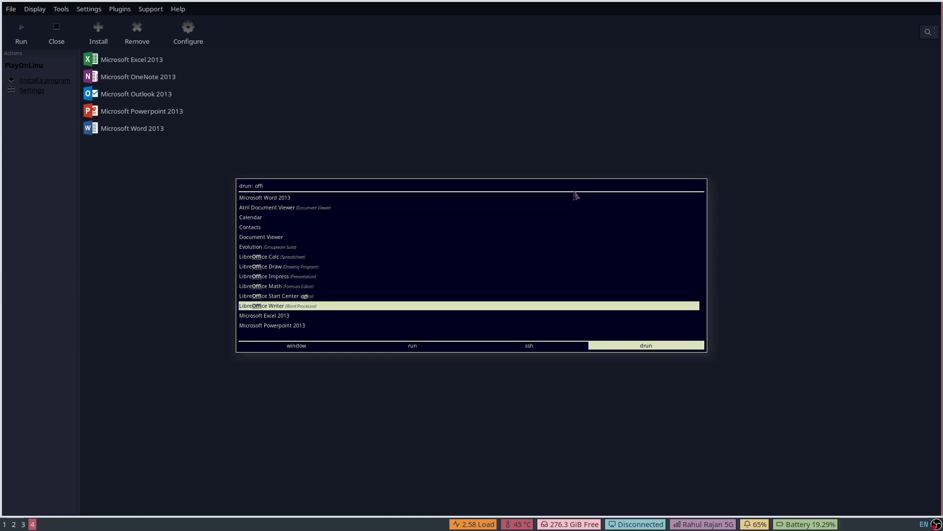
key(Down)
key(Return)
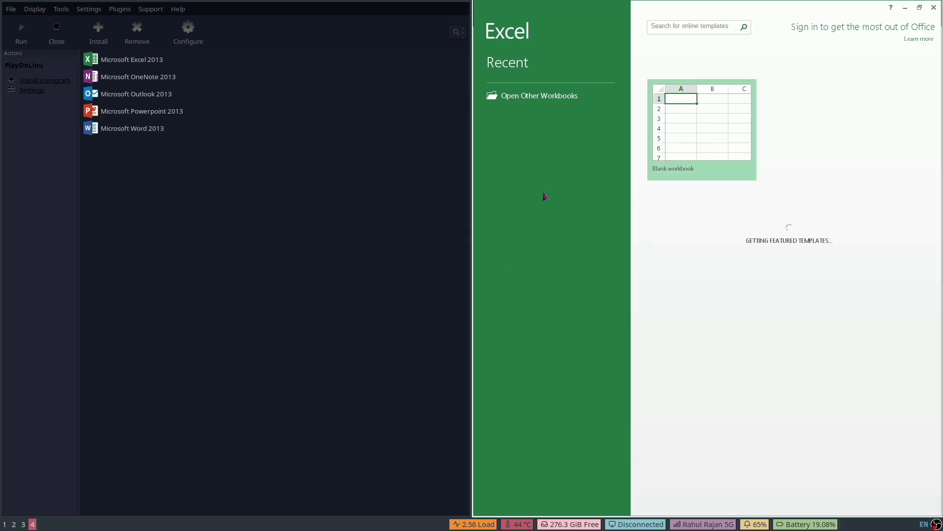
Step: Create a blank workbook and enter f in cells A1, A3 and B4
click(708, 150)
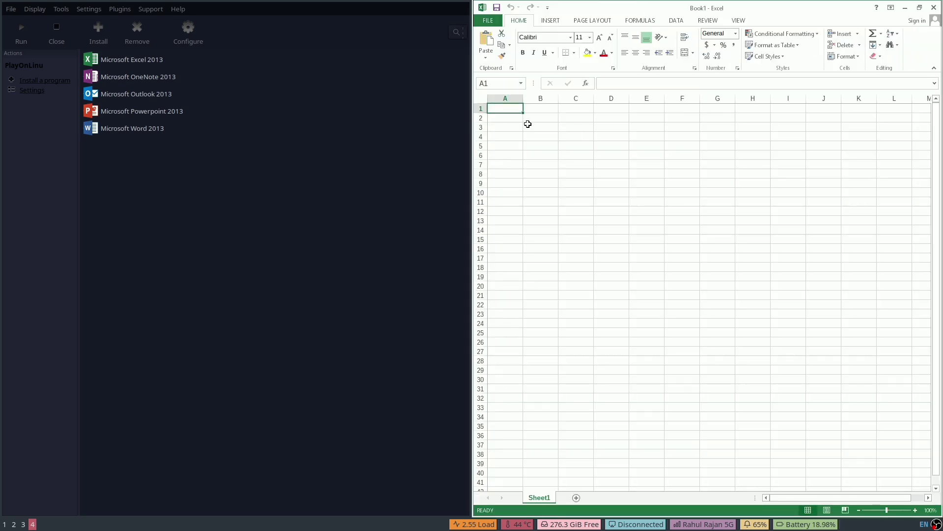
text(f)
click(521, 124)
text(f)
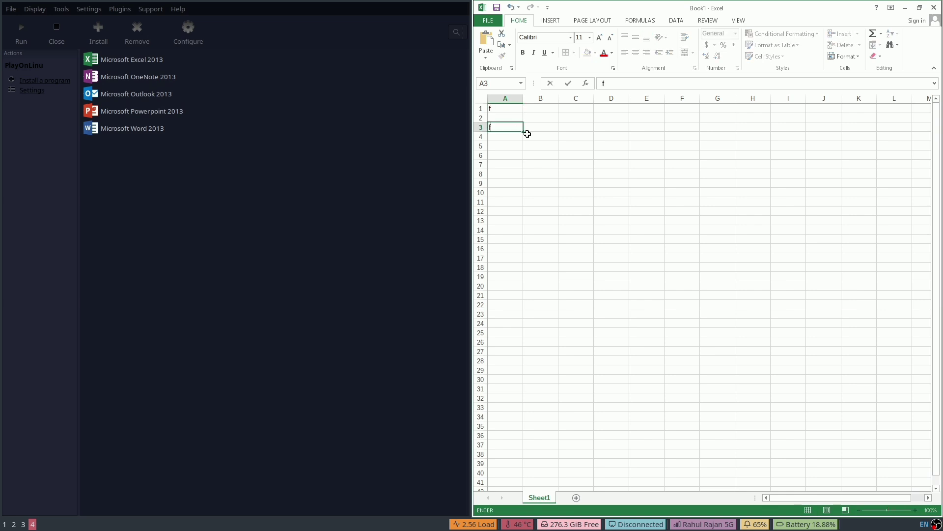
drag(527, 139, 572, 275)
text(f)
click(541, 143)
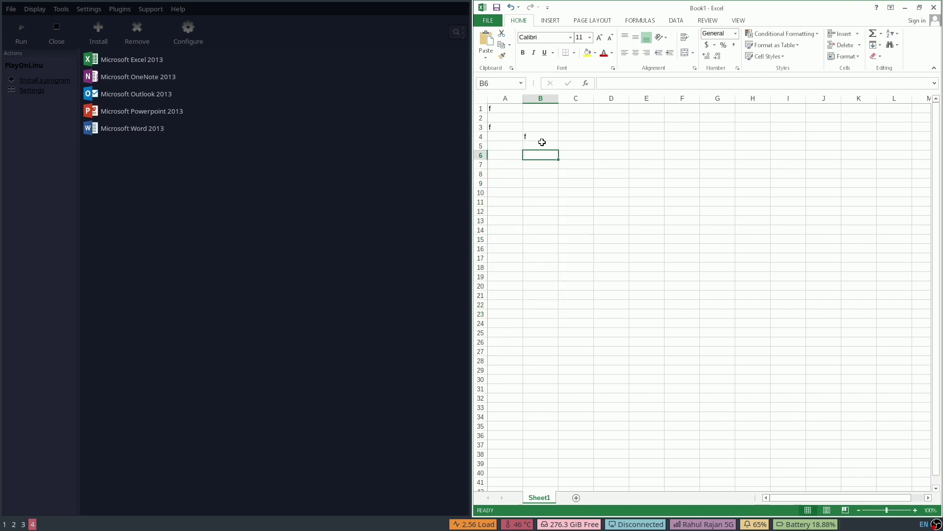
Step: Close the workbook without saving and bring up the rofi launcher
click(616, 121)
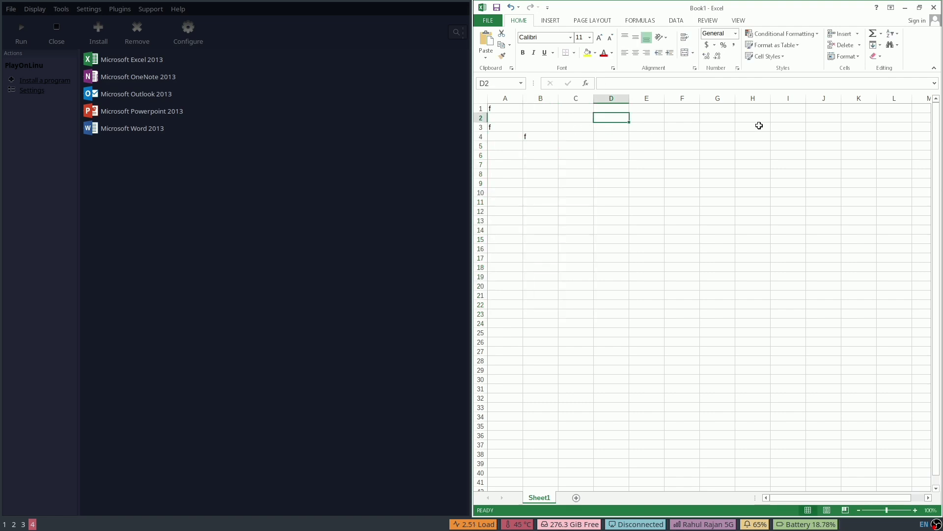
click(934, 8)
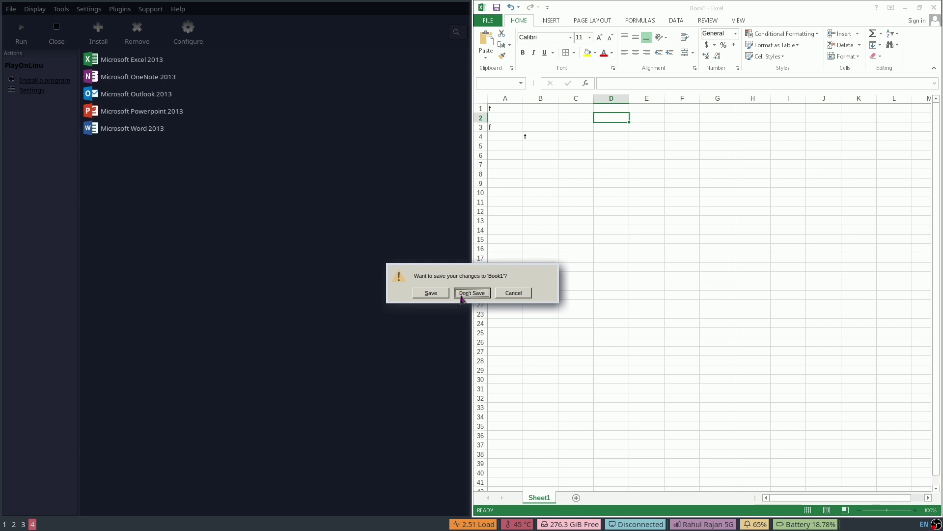
click(470, 292)
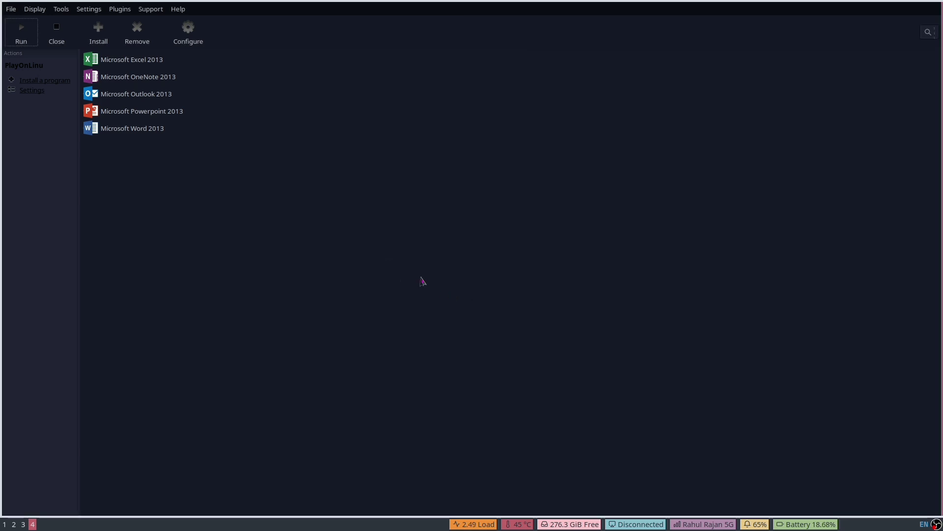
key(super+d)
Step: Search rofi for 'power' and launch Microsoft PowerPoint 2013
text(power)
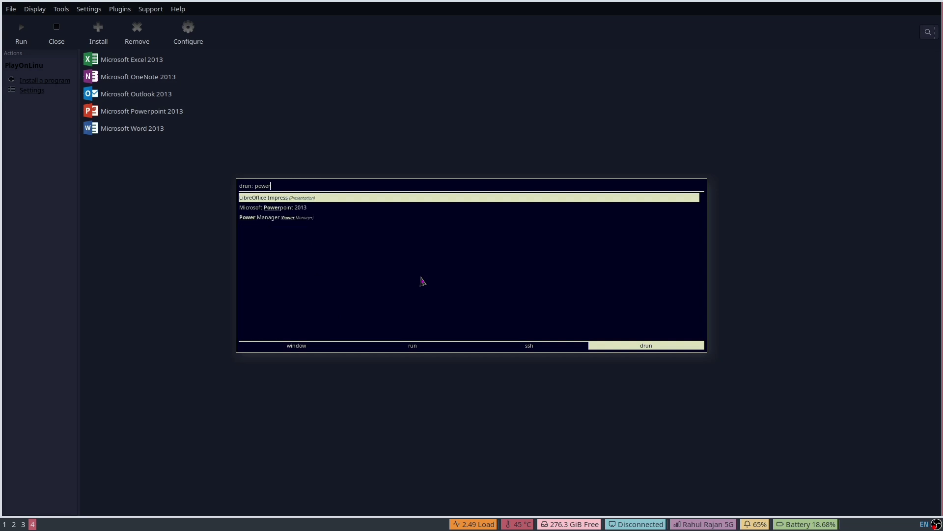
key(Down)
key(Return)
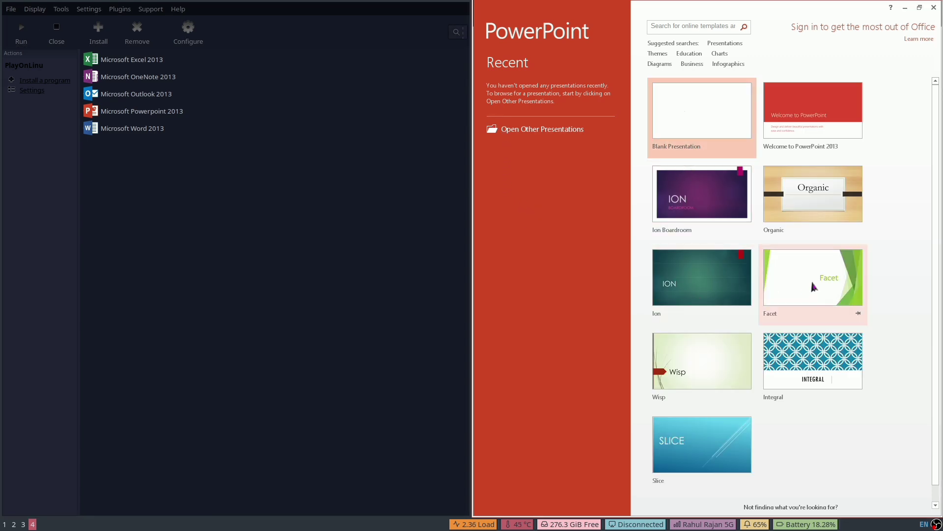
Step: Create an Organic-themed presentation titled 'eotechboy'
click(826, 194)
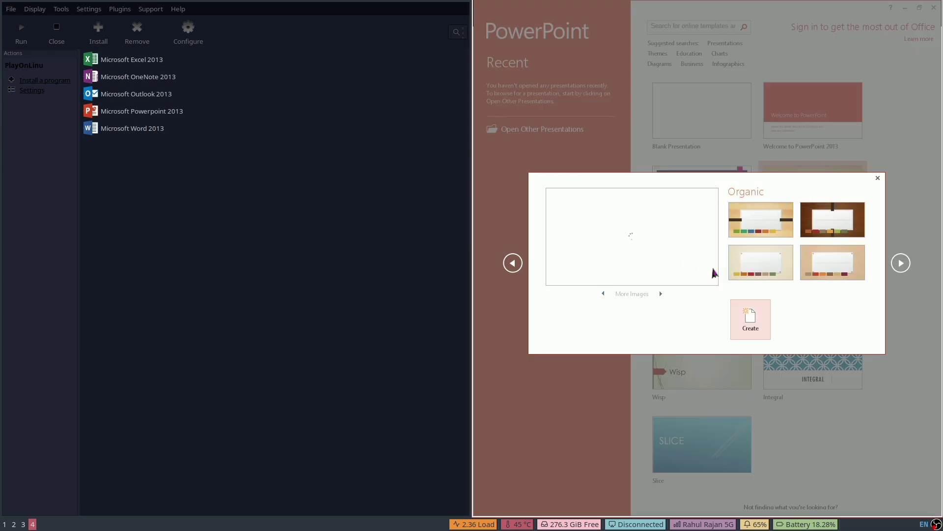
click(749, 319)
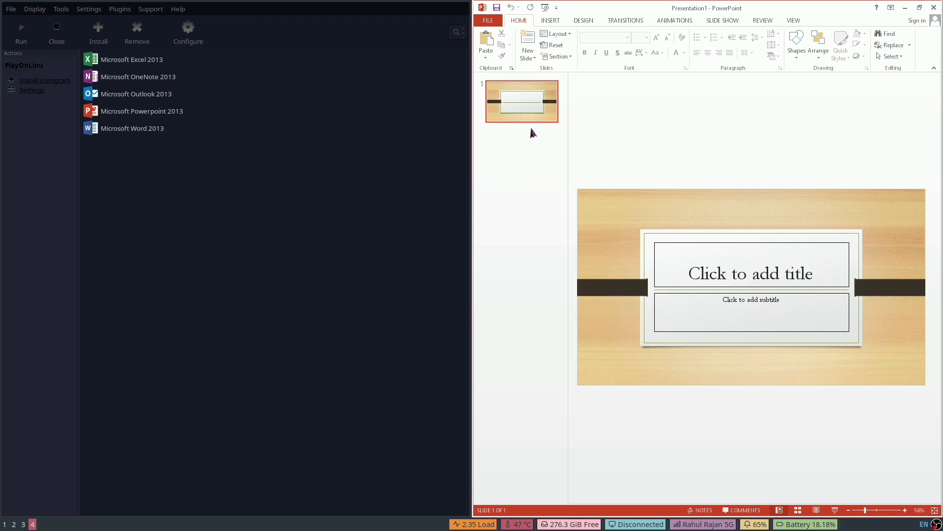
click(730, 275)
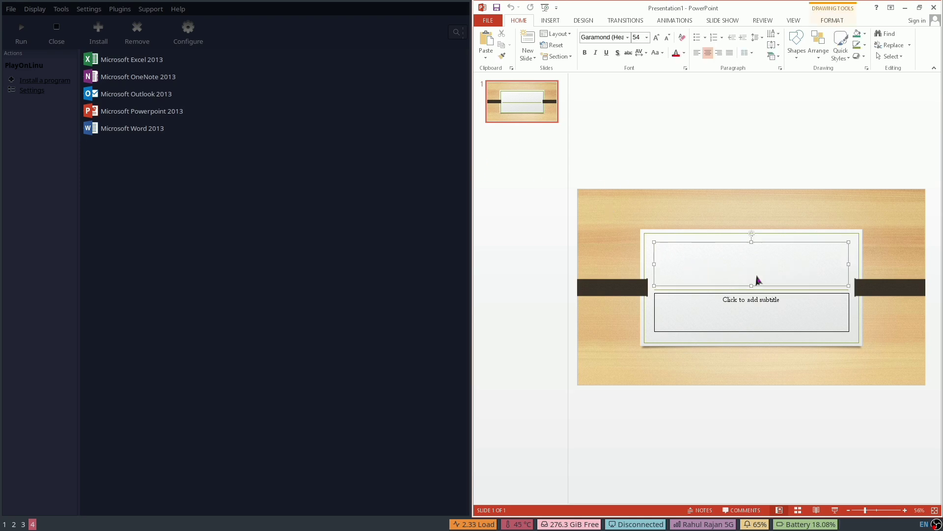
text(eotechboy)
click(654, 162)
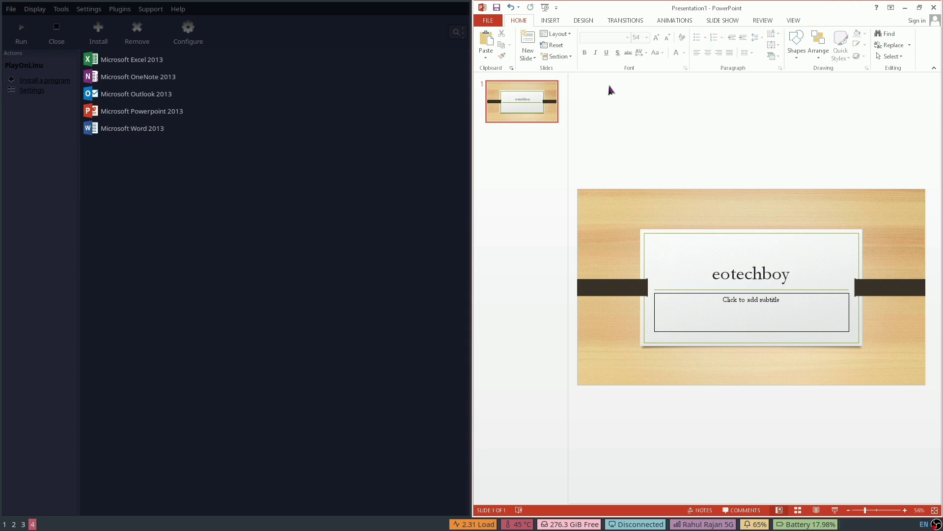
Step: Copy the title slide and paste it three times to make four identical slides
right_click(535, 97)
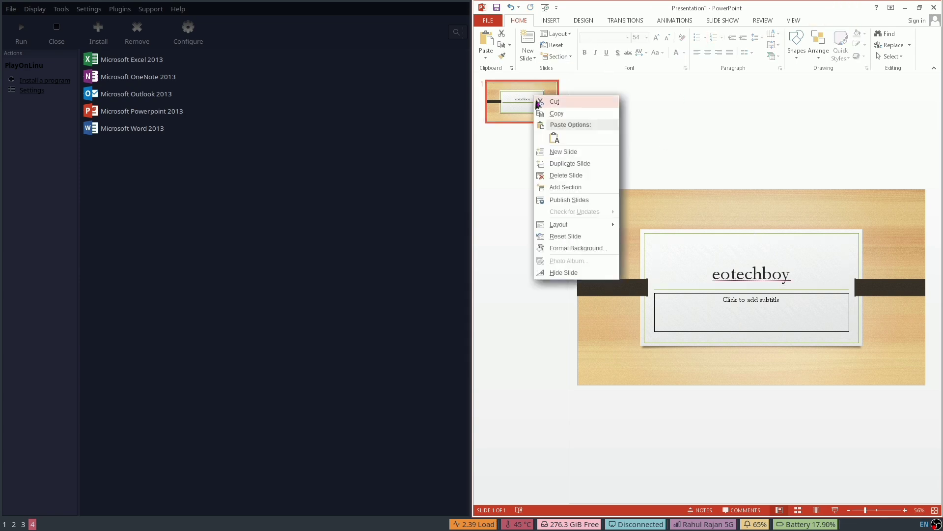
click(555, 113)
right_click(530, 133)
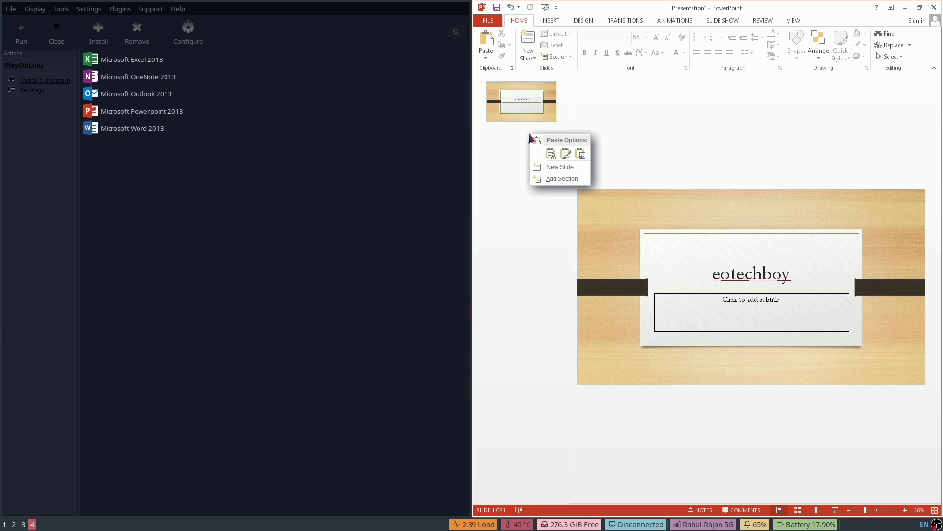
click(550, 153)
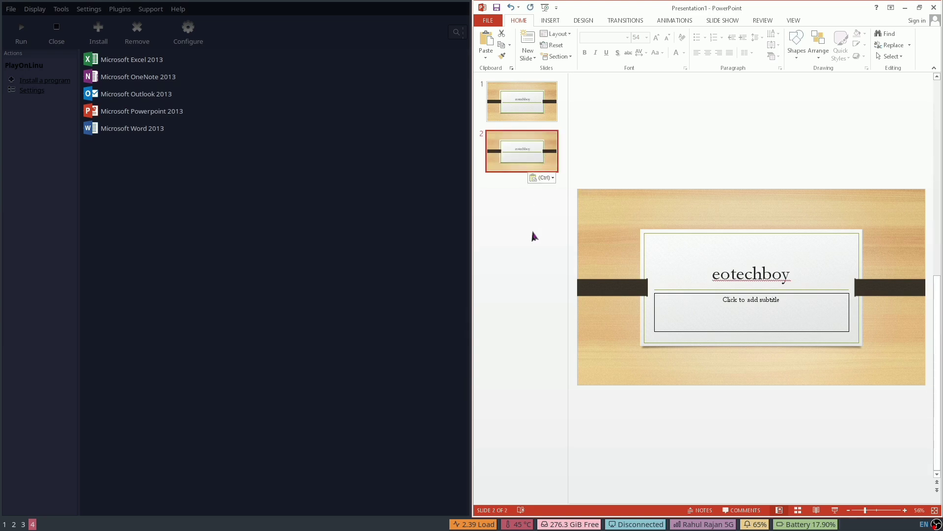
key(ctrl+v)
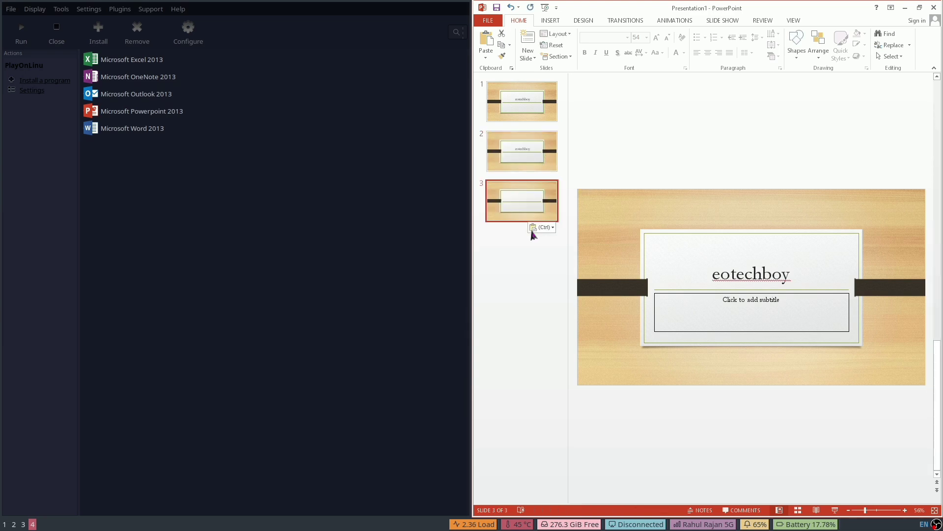
key(ctrl+v)
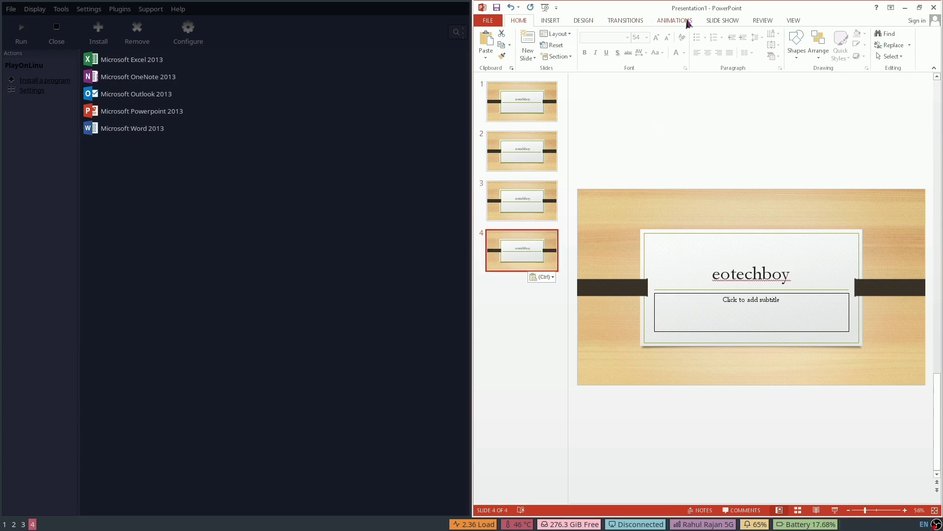
click(718, 20)
Step: Play the slide show from the beginning, exit it, and close PowerPoint without saving
click(491, 47)
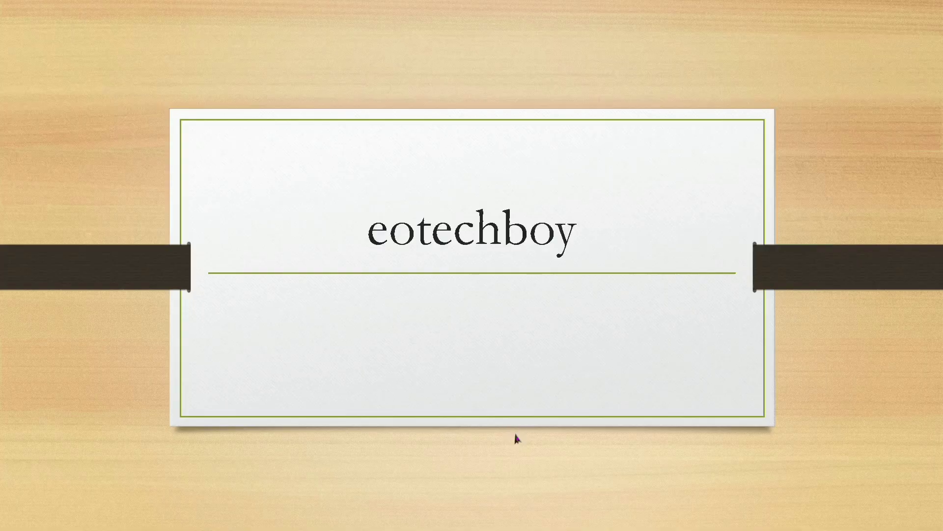
click(531, 366)
click(529, 366)
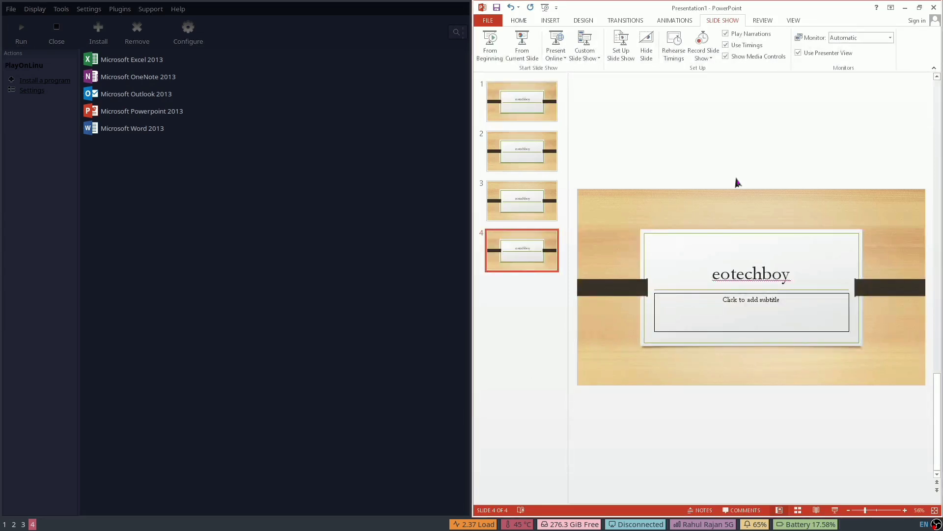
click(935, 8)
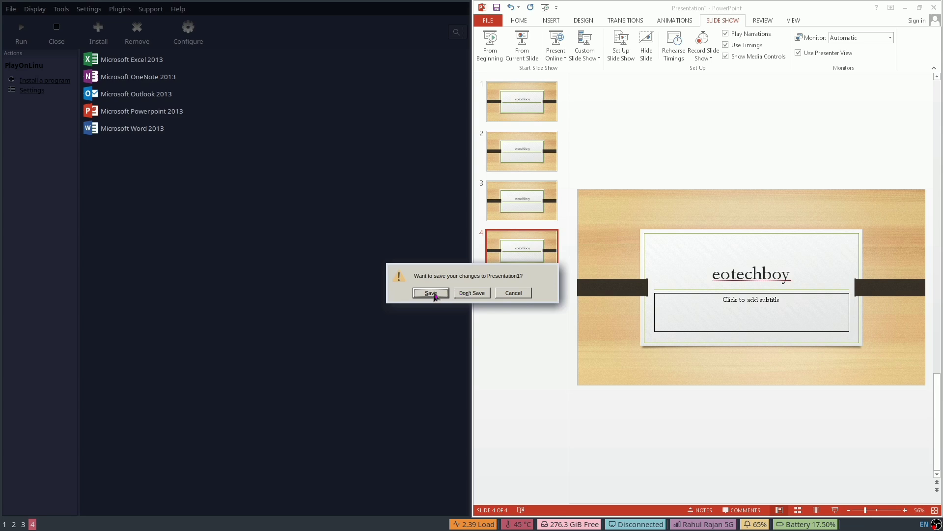
click(473, 294)
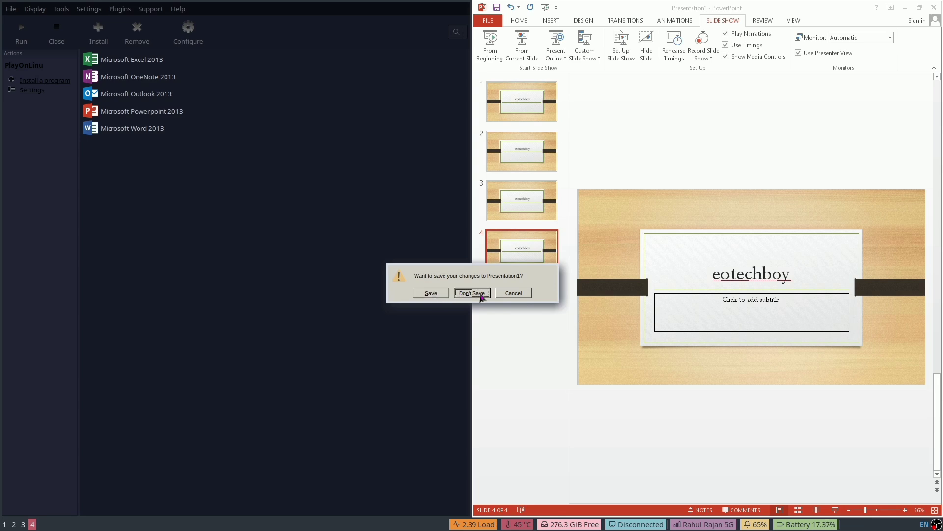